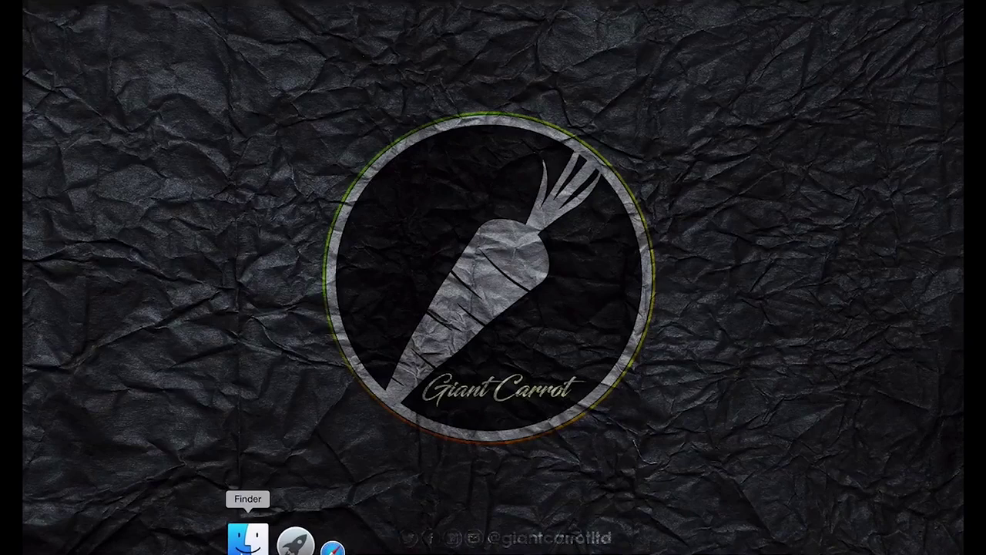
# Open the portrait JPEG from the Desktop's news folder with Adobe Photoshop CC 2015.
pyautogui.click(241, 539)
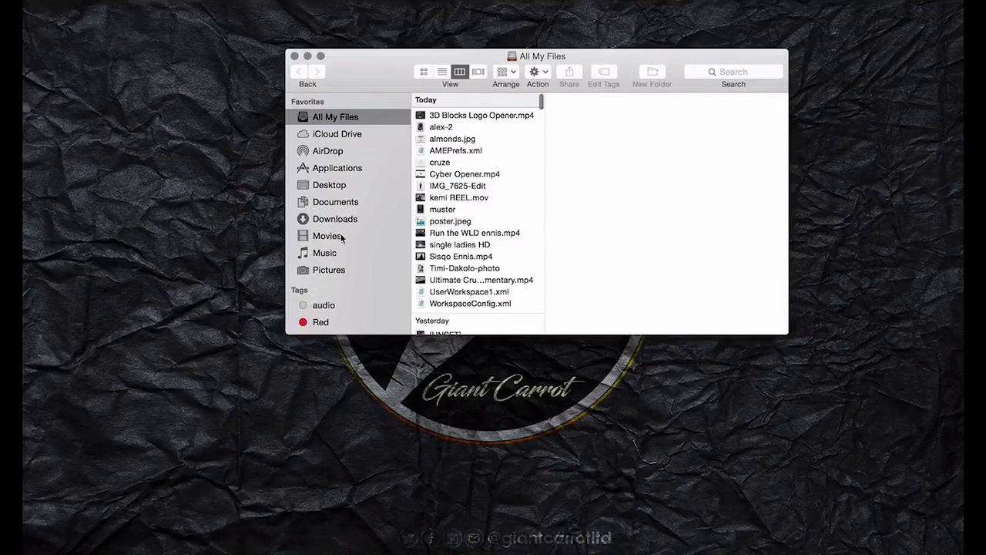
pyautogui.click(332, 186)
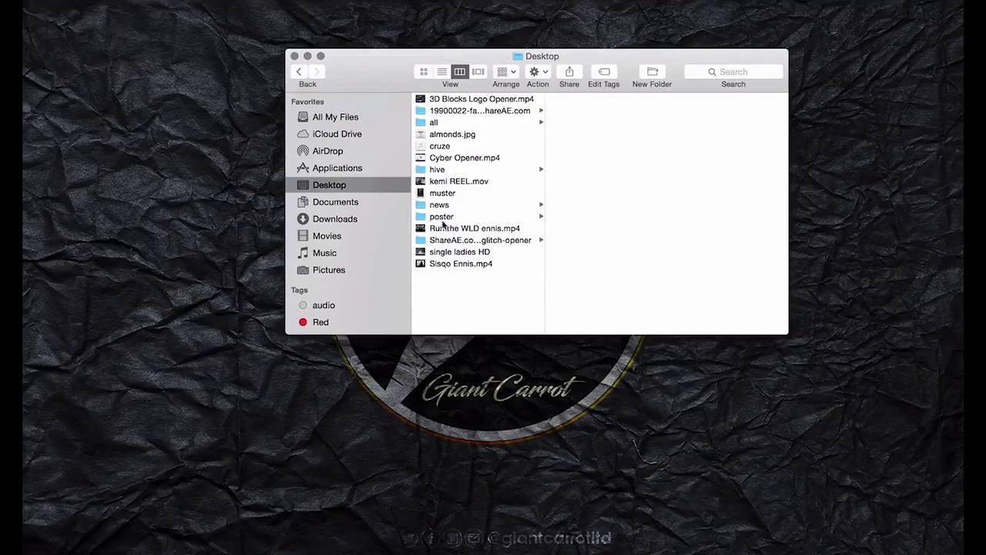
pyautogui.click(439, 205)
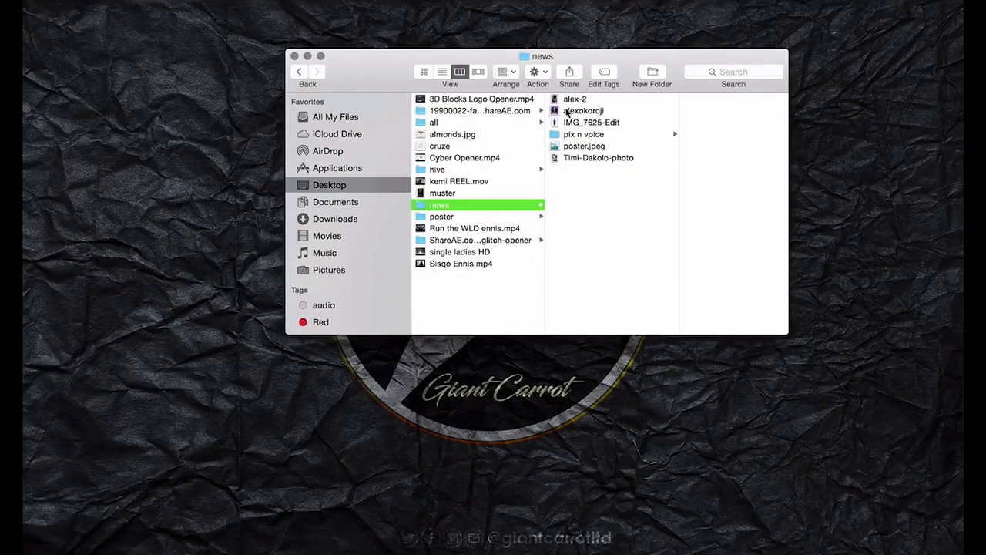
pyautogui.click(574, 157)
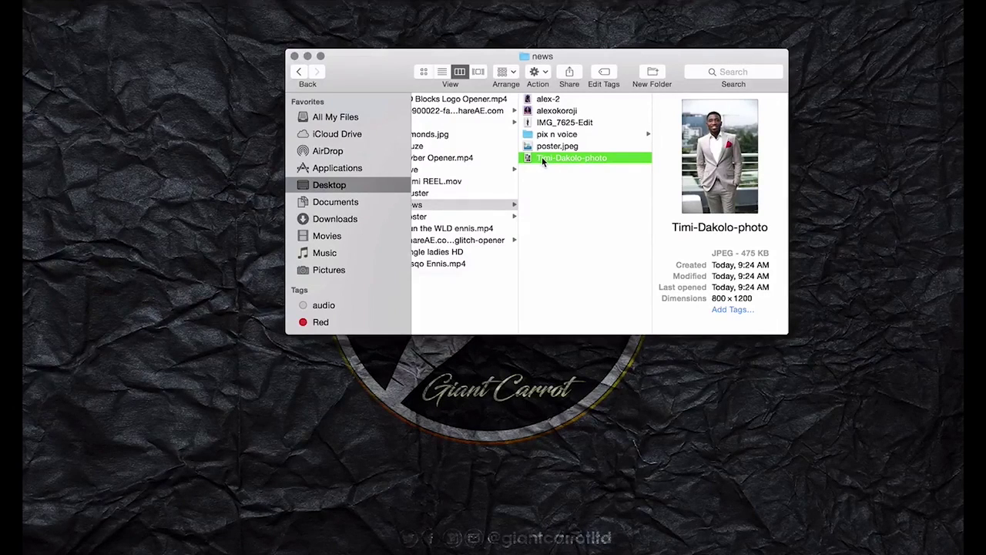
pyautogui.rightClick(543, 160)
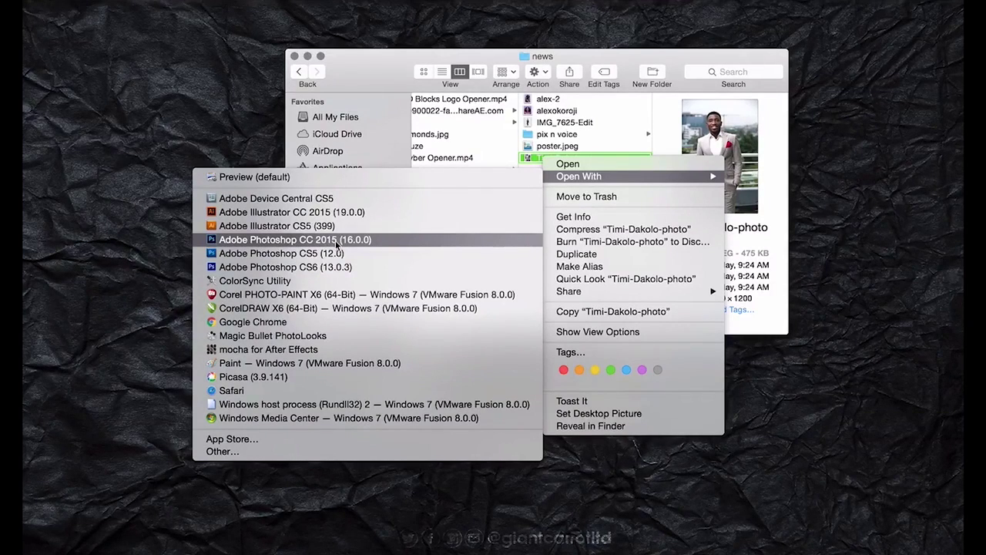
pyautogui.click(337, 244)
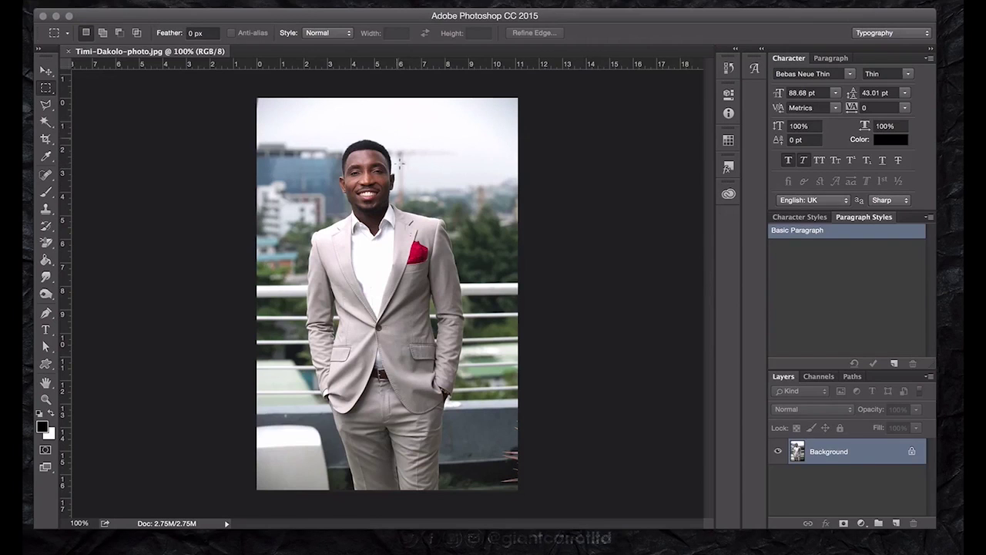
# Unlock the Background layer so it becomes the editable Layer 0.
pyautogui.click(910, 450)
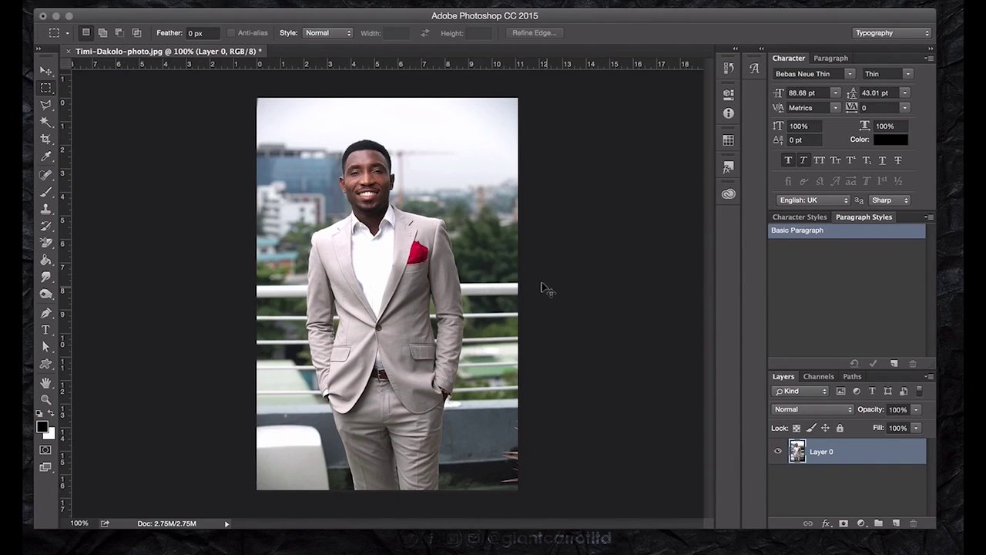
# Zoom in to 700% on the man's face and select the Pen tool.
pyautogui.hotkey('ctrl', '+')
pyautogui.hotkey('ctrl', '+')
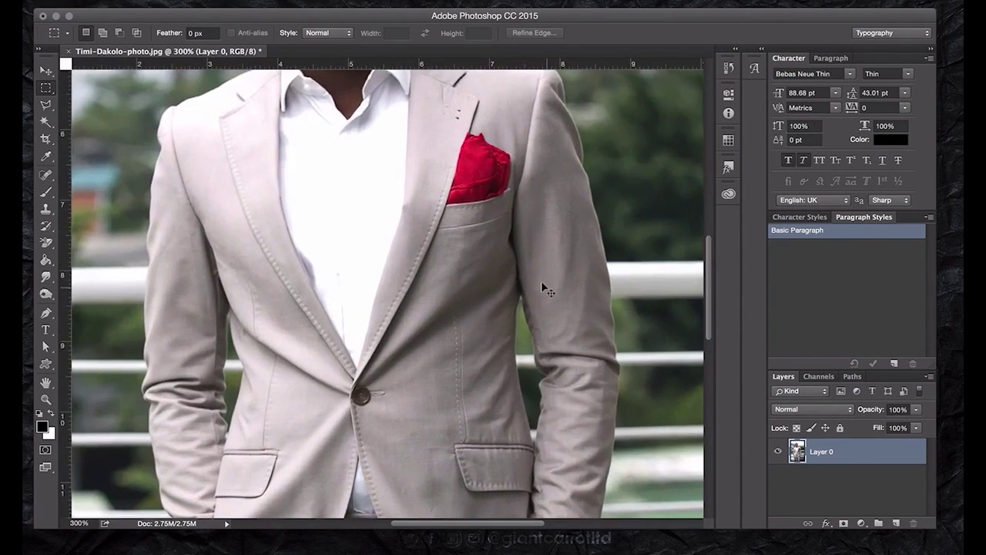
pyautogui.hotkey('ctrl', '+')
pyautogui.hotkey('ctrl', '+')
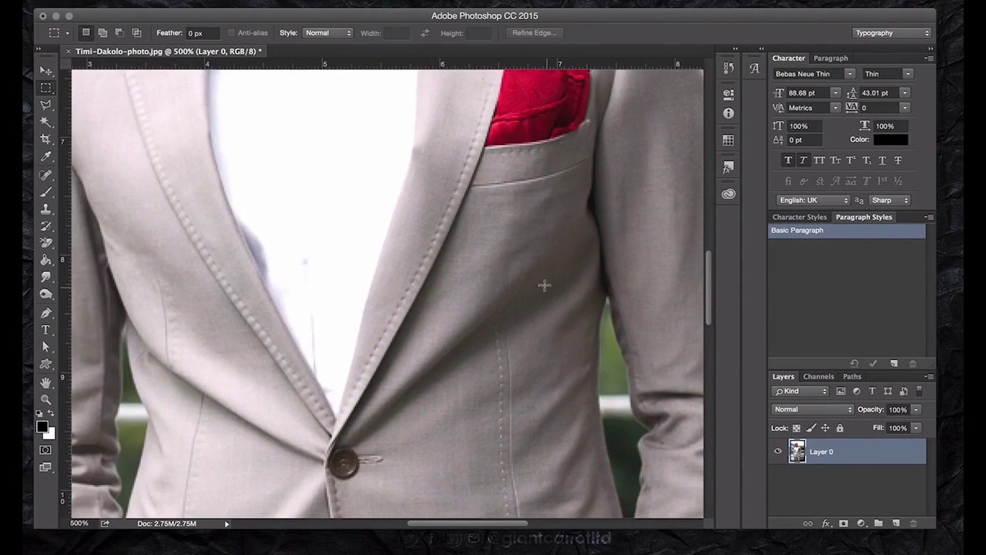
pyautogui.scroll(5, 517, 252)
pyautogui.scroll(10, 517, 248)
pyautogui.scroll(-5, 517, 247)
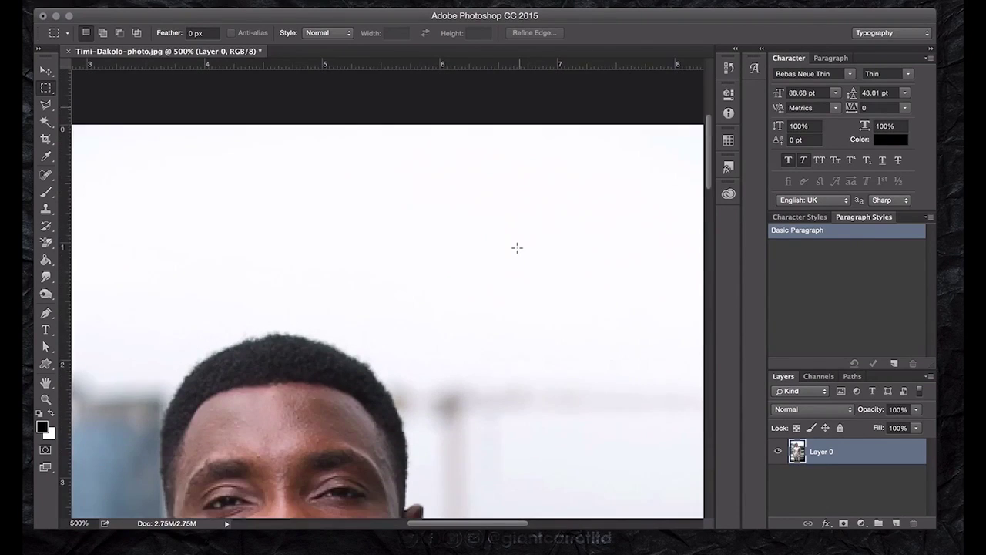
pyautogui.scroll(-5, 512, 249)
pyautogui.hscroll(-4, 507, 249)
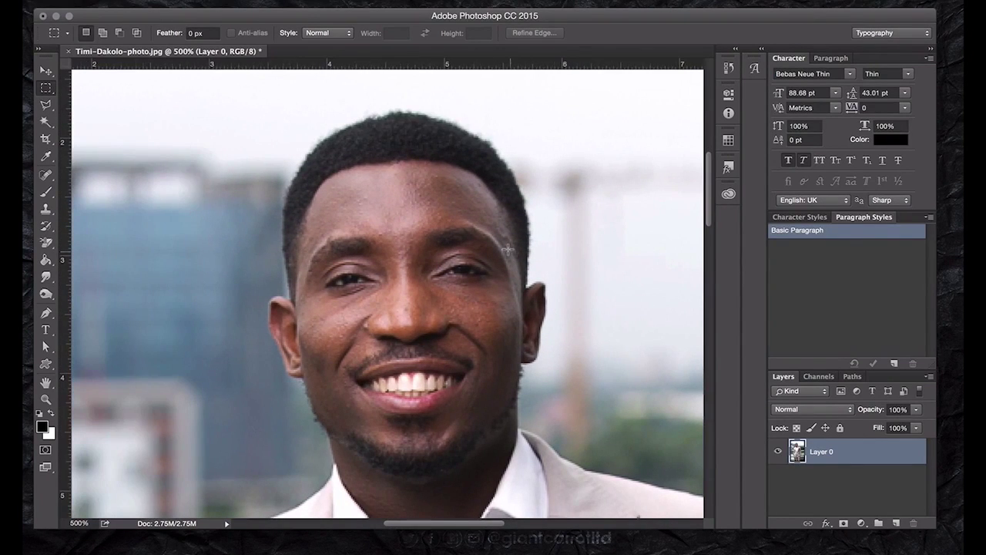
pyautogui.hotkey('ctrl', '+')
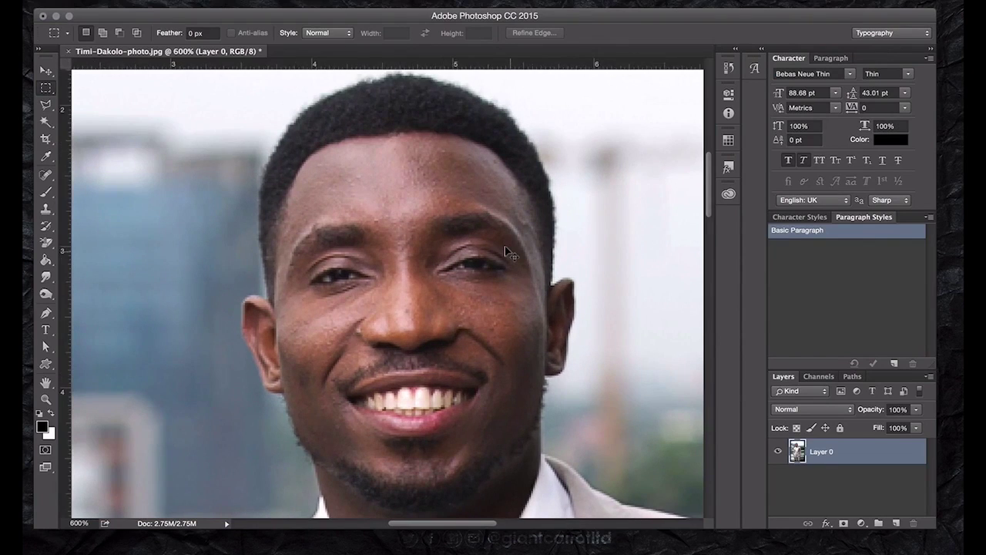
pyautogui.hotkey('ctrl', '+')
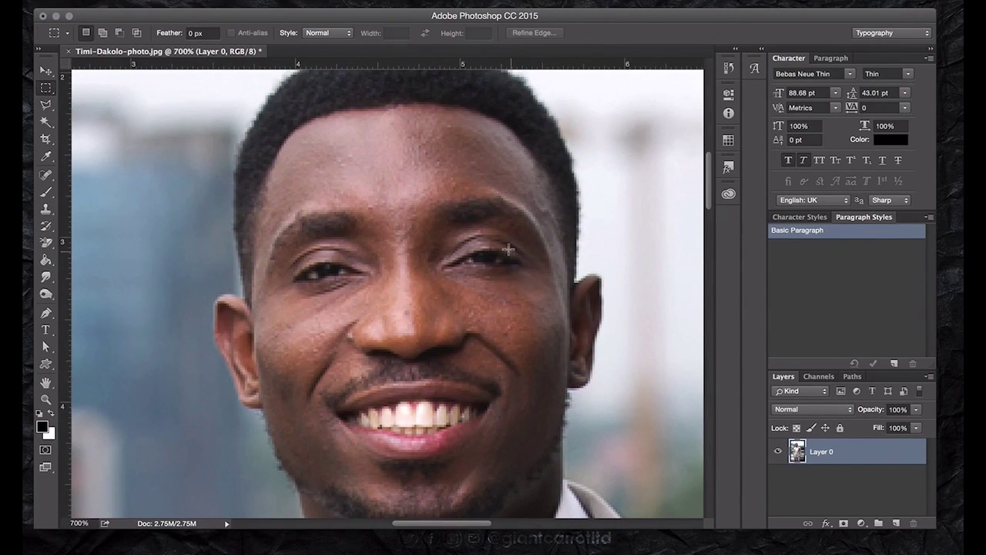
pyautogui.scroll(2, 509, 249)
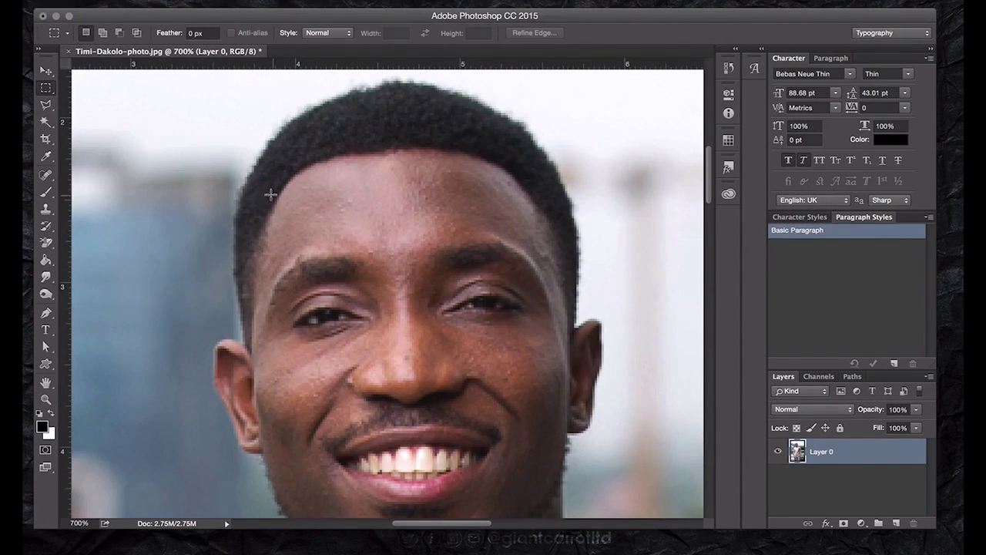
pyautogui.click(45, 315)
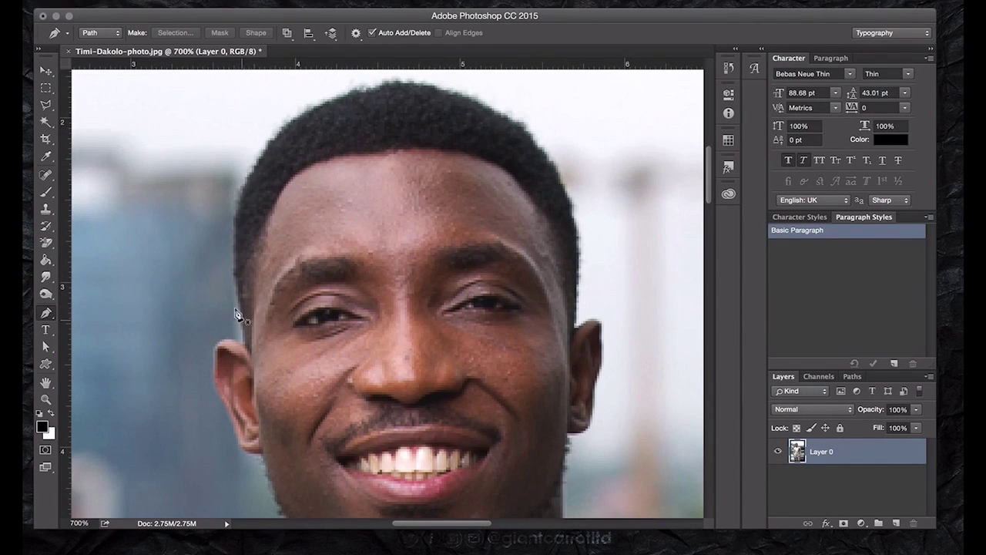
# Place Pen anchors across the hair top, curving down the left hairline to the ear.
pyautogui.click(376, 89)
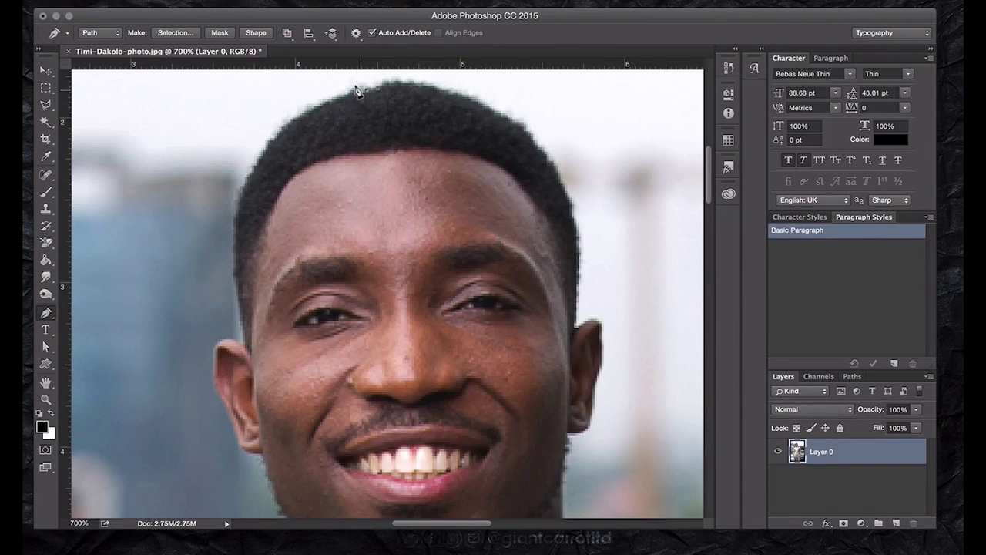
pyautogui.click(348, 91)
pyautogui.click(340, 97)
pyautogui.click(327, 98)
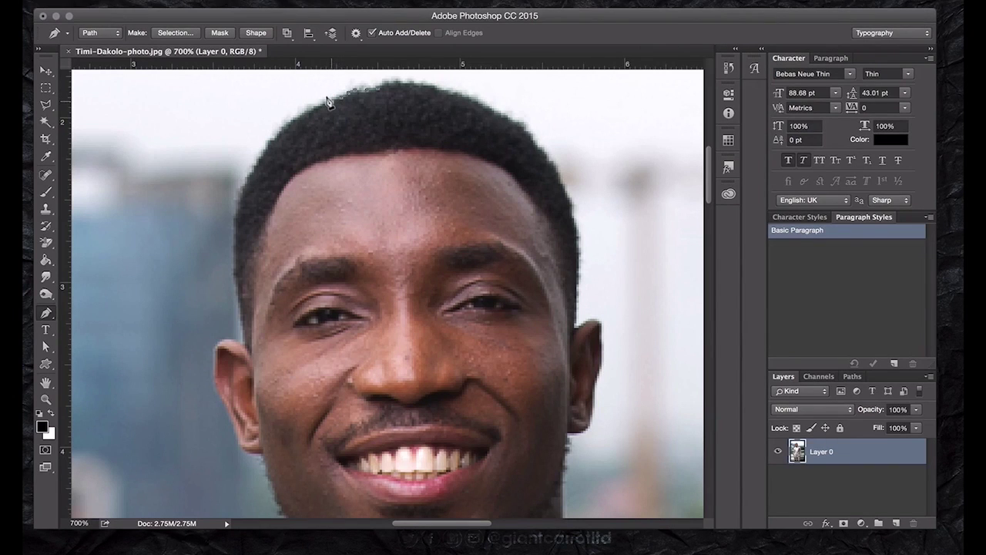
pyautogui.click(291, 121)
pyautogui.moveTo(234, 264); pyautogui.dragTo(245, 330)
pyautogui.moveTo(245, 355); pyautogui.dragTo(242, 356)
pyautogui.click(243, 318)
# Extend the path around the ear, along the jaw and down the collar edge.
pyautogui.scroll(2, 218, 341)
pyautogui.scroll(-5, 214, 341)
pyautogui.scroll(5, 219, 378)
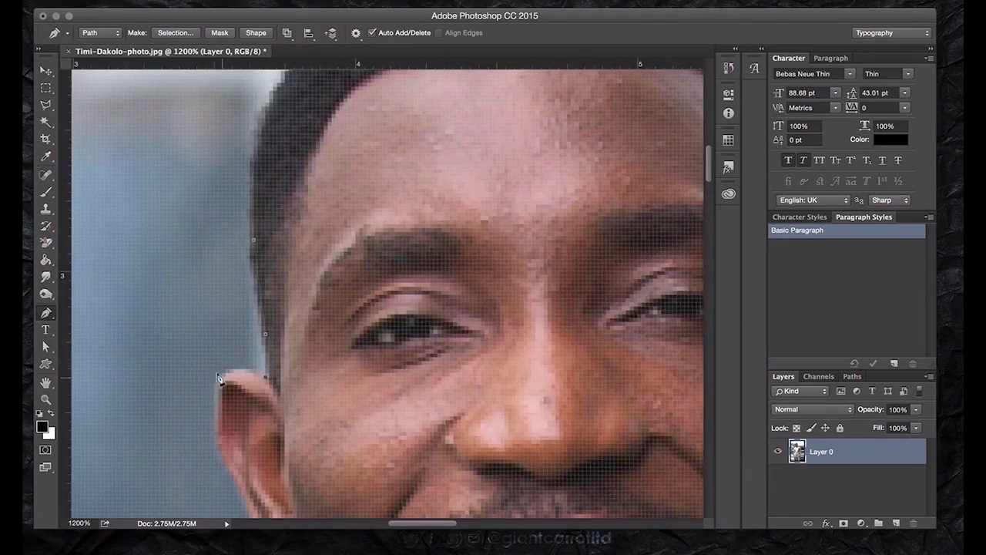
pyautogui.click(220, 448)
pyautogui.scroll(-5, 257, 501)
pyautogui.click(300, 446)
pyautogui.scroll(-7, 307, 471)
pyautogui.click(300, 380)
pyautogui.click(333, 402)
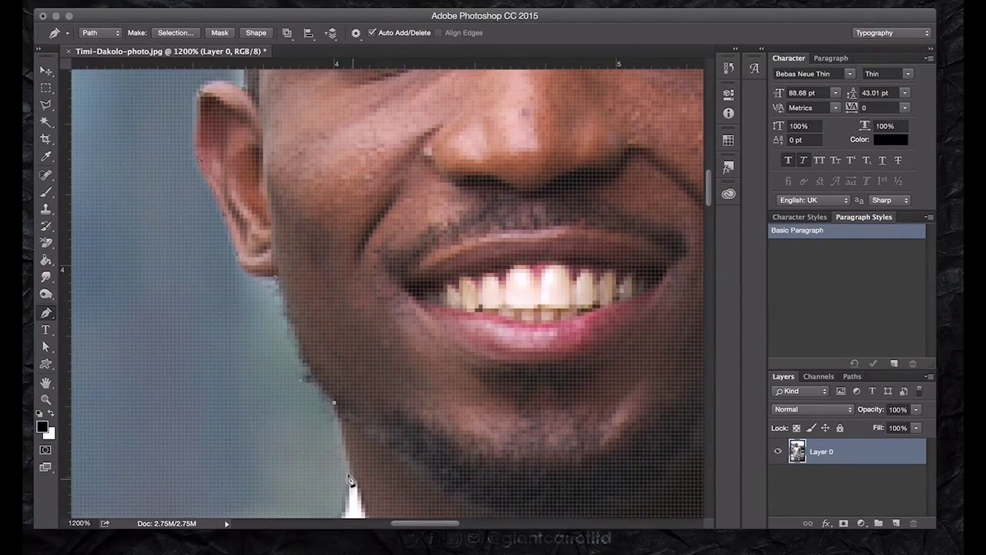
pyautogui.scroll(-7, 349, 386)
pyautogui.click(348, 297)
pyautogui.scroll(-4, 357, 334)
pyautogui.click(315, 236)
pyautogui.scroll(-1, 315, 235)
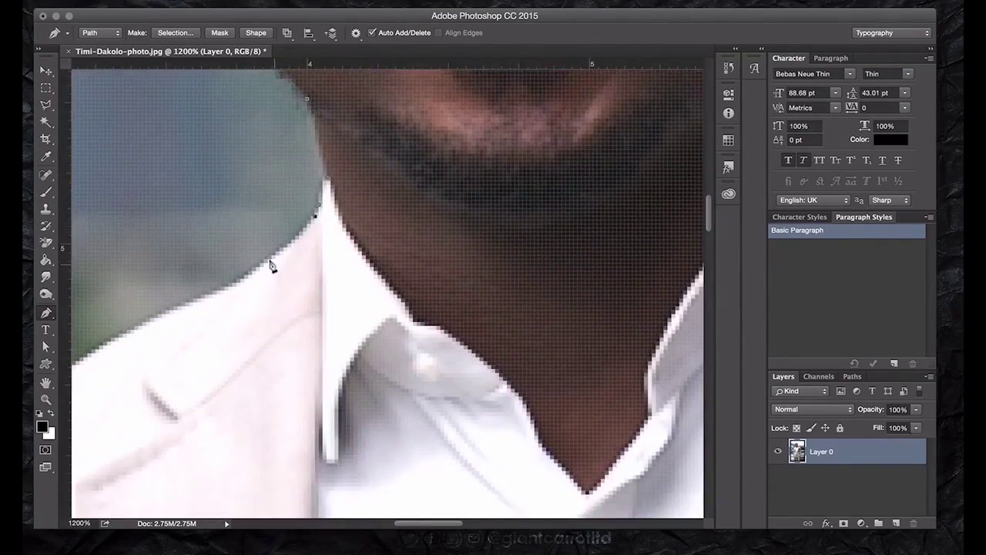
pyautogui.hscroll(-8, 270, 265)
pyautogui.click(406, 282)
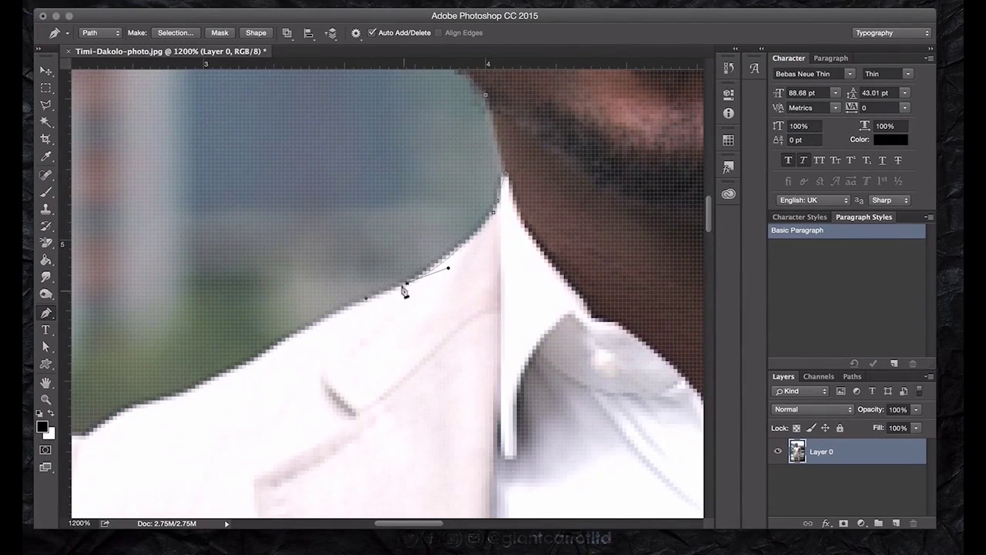
pyautogui.click(268, 353)
# Trace the path across the shoulder and down the first sleeve's edge.
pyautogui.hscroll(-4, 268, 353)
pyautogui.click(260, 390)
pyautogui.click(206, 421)
pyautogui.scroll(-11, 223, 446)
pyautogui.hscroll(-5, 300, 255)
pyautogui.click(300, 248)
pyautogui.click(312, 285)
pyautogui.click(310, 308)
pyautogui.click(282, 386)
pyautogui.hotkey('ctrl', '-')
pyautogui.hotkey('ctrl', '-')
pyautogui.hotkey('ctrl', '-')
pyautogui.click(330, 415)
pyautogui.click(326, 435)
pyautogui.click(329, 478)
pyautogui.scroll(-5, 330, 478)
pyautogui.click(345, 422)
pyautogui.scroll(-3, 339, 396)
pyautogui.click(317, 341)
pyautogui.click(322, 374)
pyautogui.click(313, 402)
pyautogui.click(314, 423)
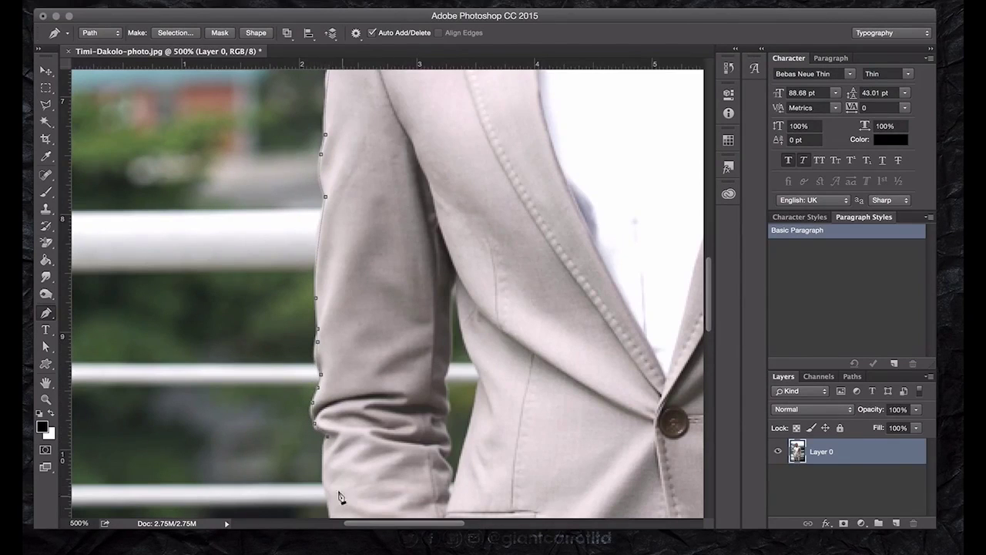
# Continue the path down the lower sleeve to the cuff and just below it.
pyautogui.scroll(-4, 322, 436)
pyautogui.click(328, 372)
pyautogui.click(334, 399)
pyautogui.click(337, 423)
pyautogui.click(343, 453)
pyautogui.scroll(-1, 362, 512)
pyautogui.scroll(-1, 375, 521)
pyautogui.click(367, 471)
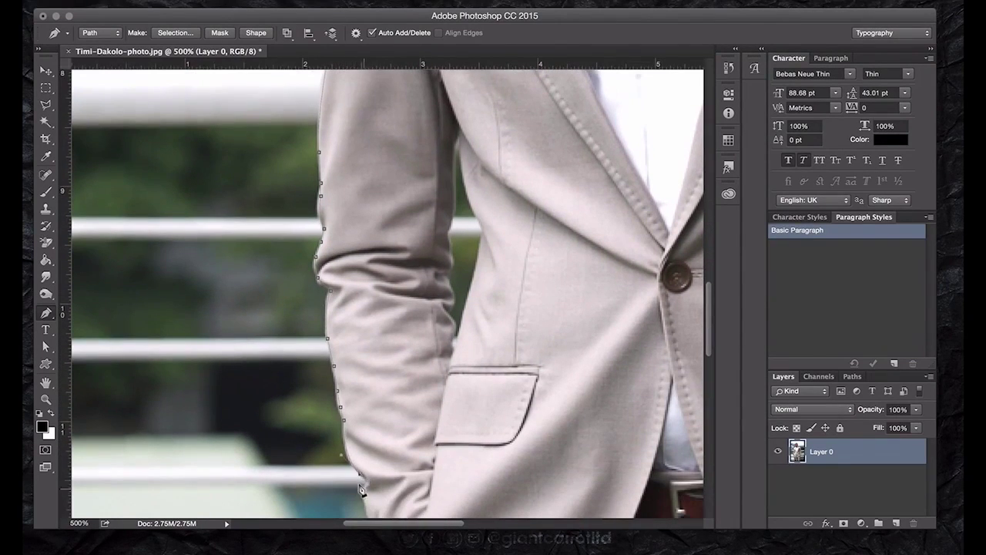
pyautogui.scroll(-2, 367, 472)
pyautogui.click(378, 431)
pyautogui.click(377, 448)
pyautogui.click(379, 460)
pyautogui.scroll(-3, 379, 460)
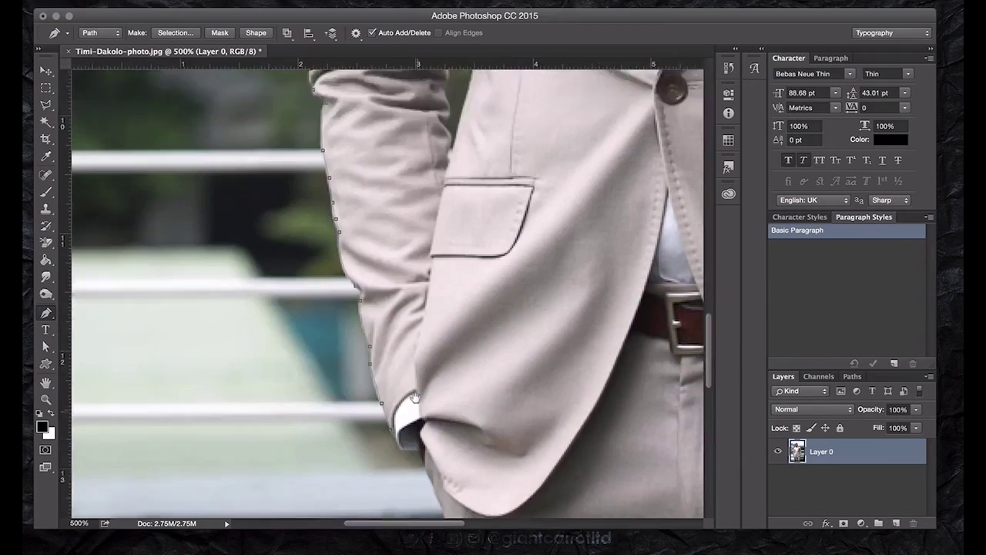
pyautogui.click(421, 395)
pyautogui.click(432, 429)
pyautogui.click(445, 457)
pyautogui.scroll(-5, 444, 457)
# Trace down the trouser leg and back up its other edge to the second sleeve.
pyautogui.click(488, 367)
pyautogui.click(508, 421)
pyautogui.click(522, 467)
pyautogui.hscroll(10, 532, 493)
pyautogui.click(583, 513)
pyautogui.scroll(-4, 582, 513)
pyautogui.scroll(5, 576, 470)
pyautogui.click(589, 435)
pyautogui.click(599, 347)
pyautogui.click(601, 293)
pyautogui.click(603, 261)
pyautogui.click(611, 228)
pyautogui.click(644, 190)
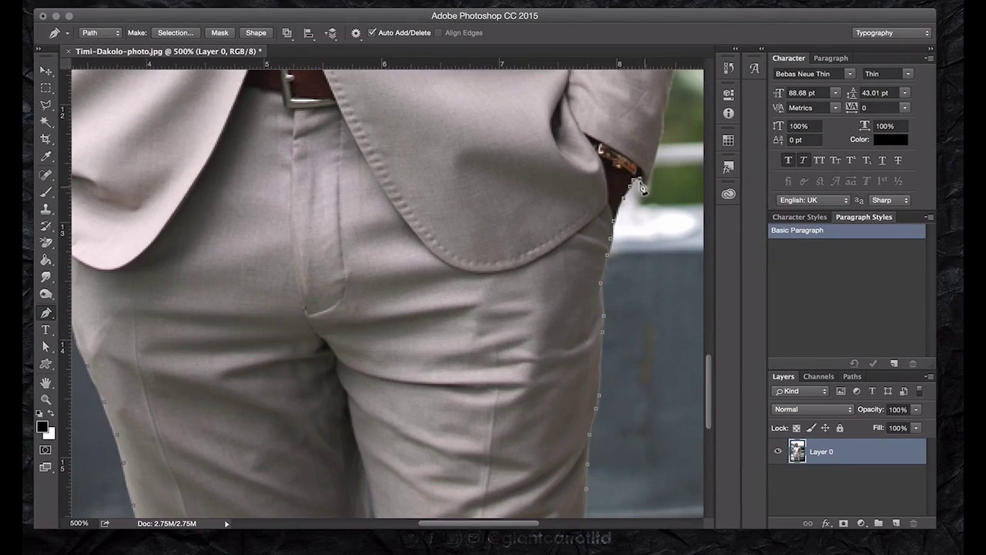
# Extend the path up the second sleeve toward the red pocket square.
pyautogui.scroll(3, 644, 190)
pyautogui.hscroll(3, 644, 190)
pyautogui.scroll(3, 586, 241)
pyautogui.hscroll(2, 585, 241)
pyautogui.click(515, 265)
pyautogui.scroll(3, 515, 238)
pyautogui.hscroll(2, 514, 237)
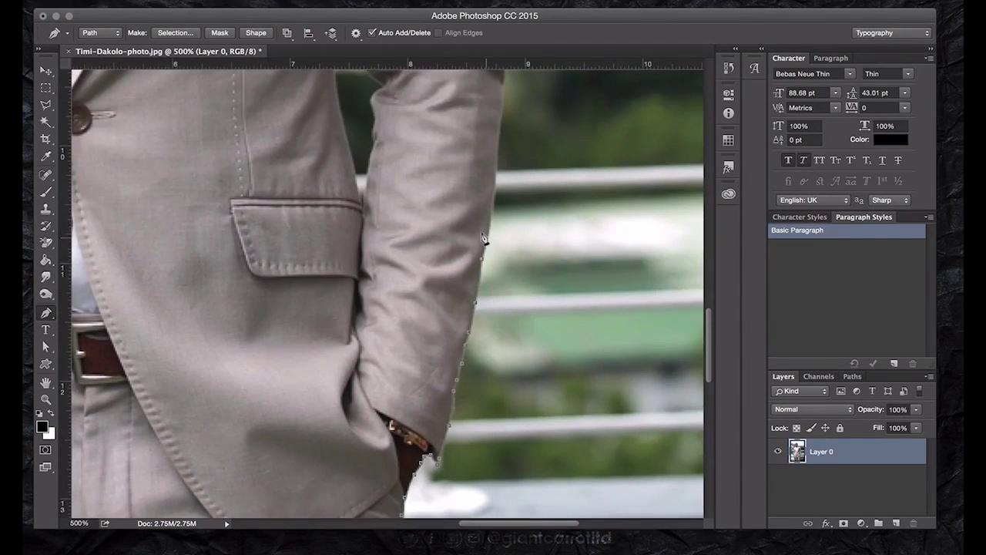
pyautogui.scroll(2, 493, 246)
pyautogui.click(457, 247)
pyautogui.click(456, 222)
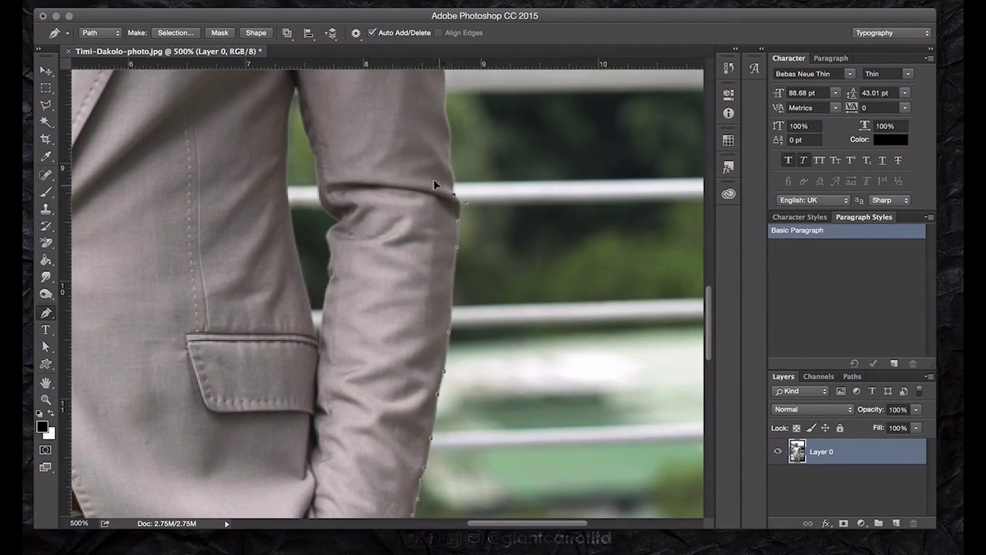
pyautogui.moveTo(440, 187); pyautogui.dragTo(435, 267)
pyautogui.click(441, 189)
pyautogui.moveTo(416, 177); pyautogui.dragTo(407, 369)
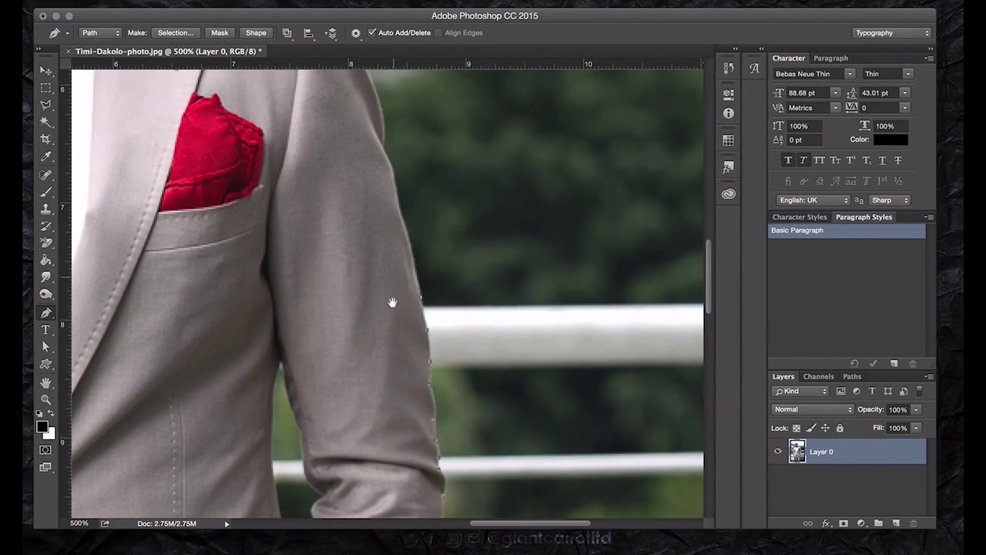
# Extend the outline up the sleeve and curve it across the shoulder toward the neck.
pyautogui.scroll(3, 397, 297)
pyautogui.click(396, 250)
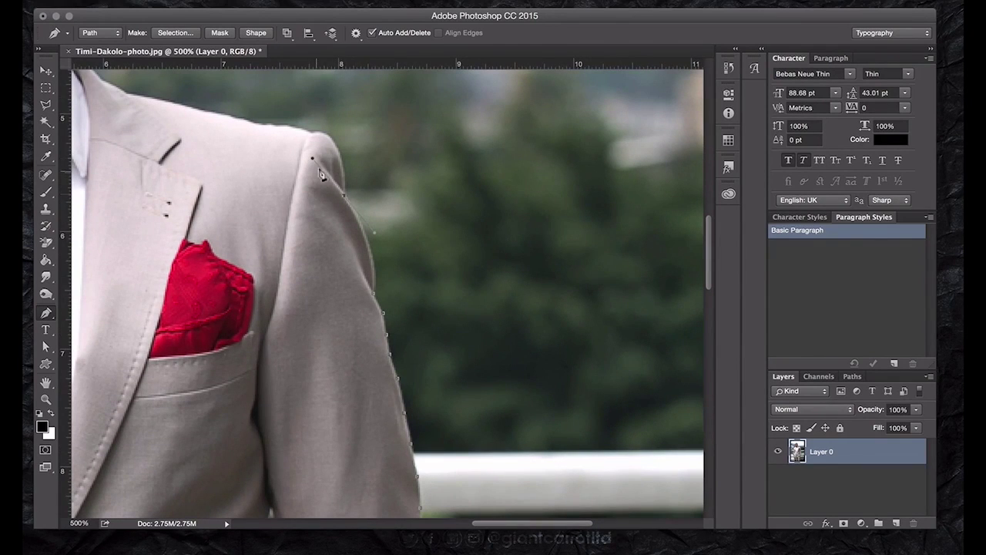
pyautogui.click(309, 134)
pyautogui.moveTo(286, 137); pyautogui.dragTo(387, 194)
pyautogui.click(359, 184)
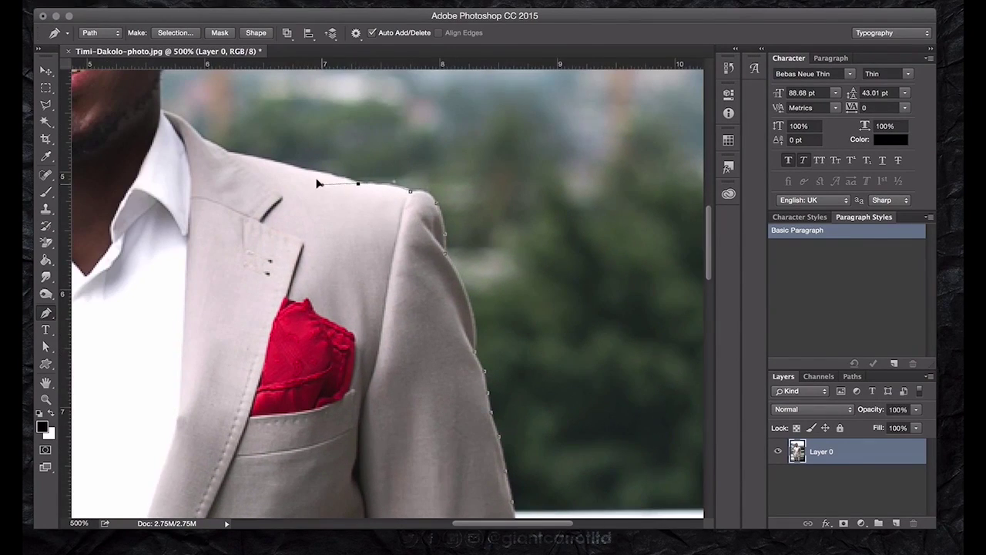
pyautogui.moveTo(318, 184); pyautogui.dragTo(386, 251)
pyautogui.click(383, 238)
pyautogui.click(359, 234)
pyautogui.click(313, 223)
pyautogui.click(270, 206)
pyautogui.click(225, 175)
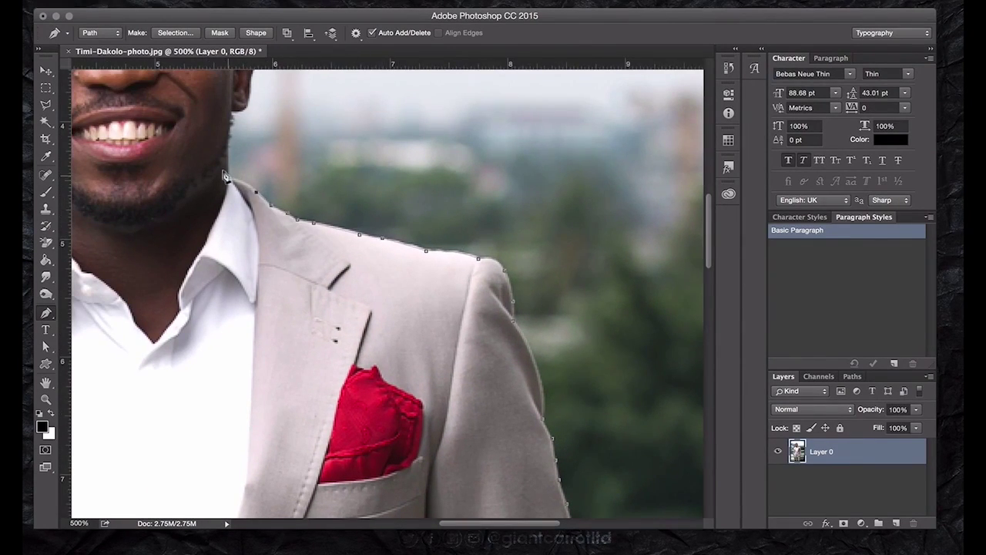
# Trace the outline up the neck, around the ear and over the top of the hair.
pyautogui.click(225, 152)
pyautogui.click(231, 110)
pyautogui.scroll(3, 231, 111)
pyautogui.click(254, 180)
pyautogui.click(254, 152)
pyautogui.moveTo(231, 106); pyautogui.dragTo(309, 218)
pyautogui.click(315, 199)
pyautogui.moveTo(282, 132); pyautogui.dragTo(251, 117)
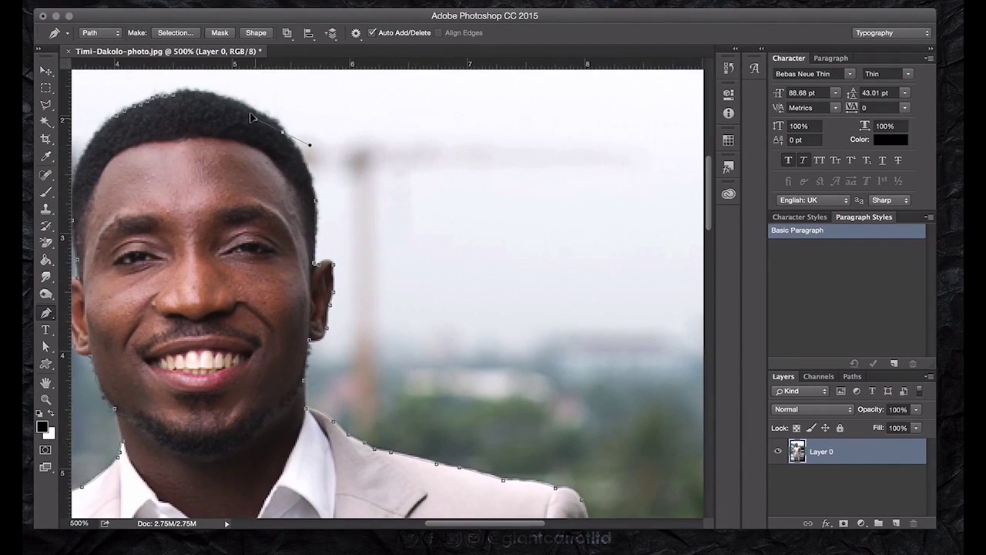
pyautogui.click(187, 91)
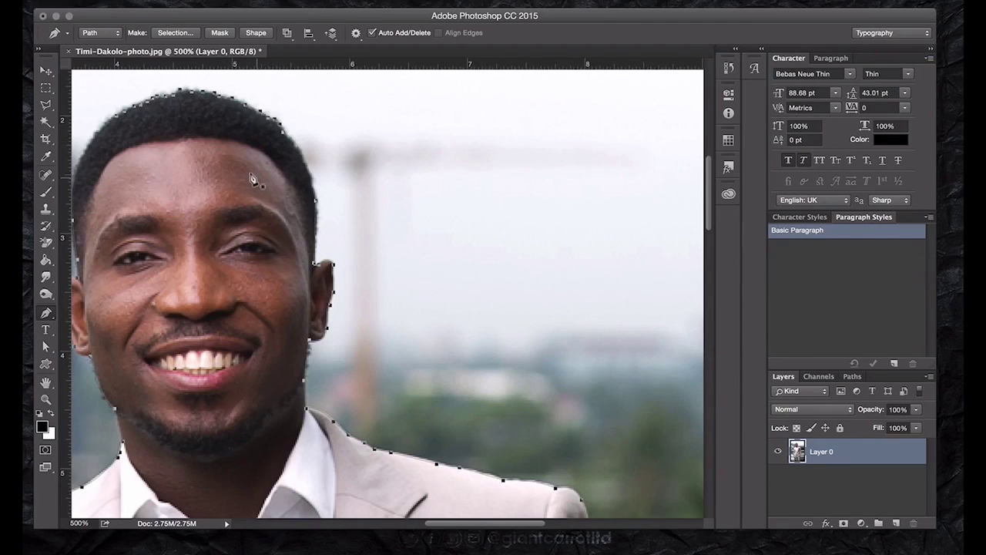
pyautogui.hscroll(-1, 251, 179)
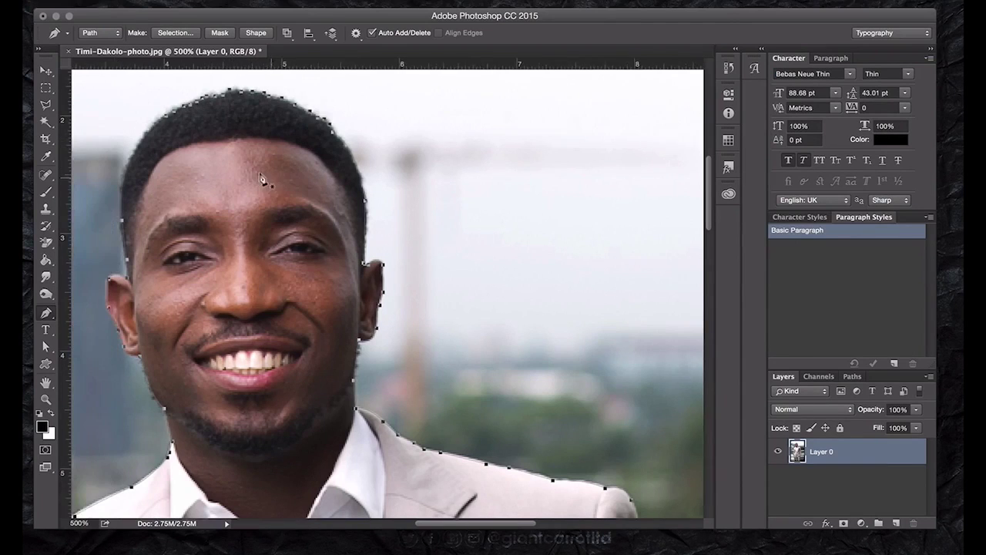
pyautogui.hscroll(-2, 260, 177)
pyautogui.hscroll(-2, 280, 192)
pyautogui.hscroll(-1, 334, 280)
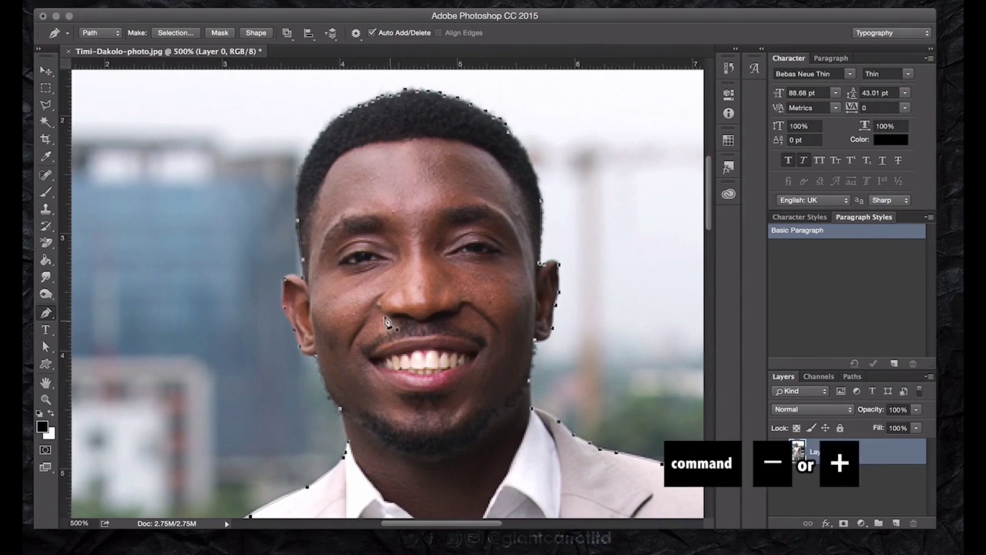
pyautogui.hotkey('ctrl', '-')
# Zoom out to the whole photo and select the Direct Selection Tool.
pyautogui.hotkey('ctrl', '-')
pyautogui.hotkey('ctrl', '-')
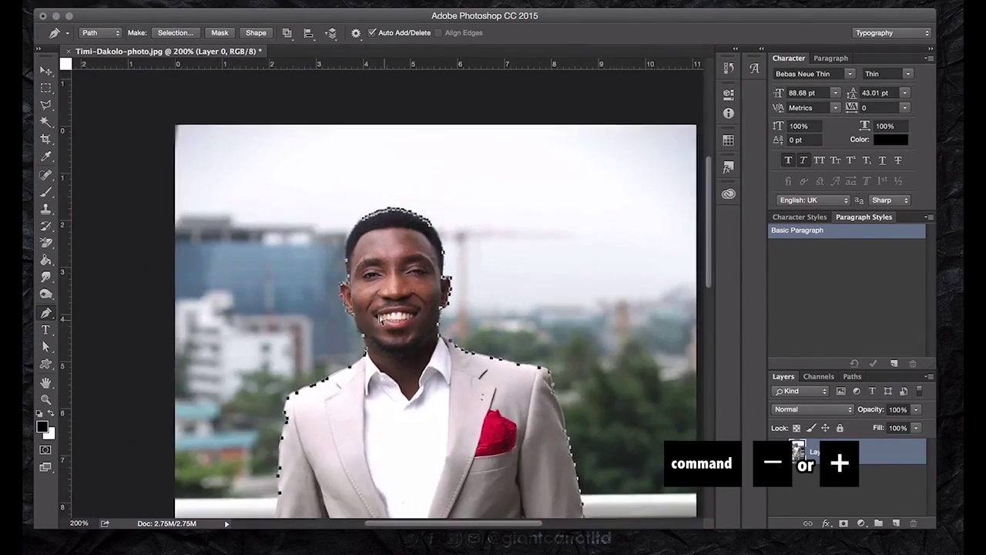
pyautogui.hotkey('ctrl', '-')
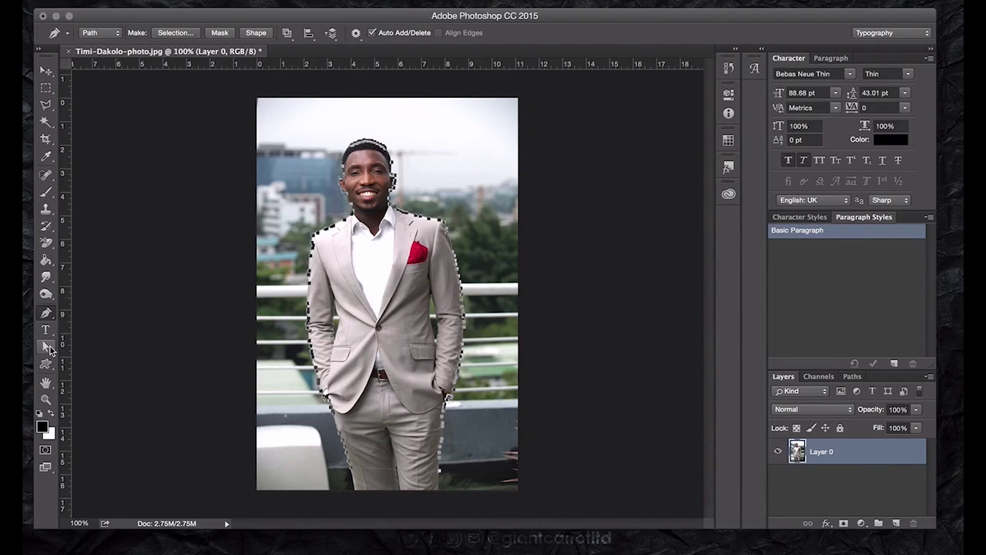
pyautogui.click(48, 348)
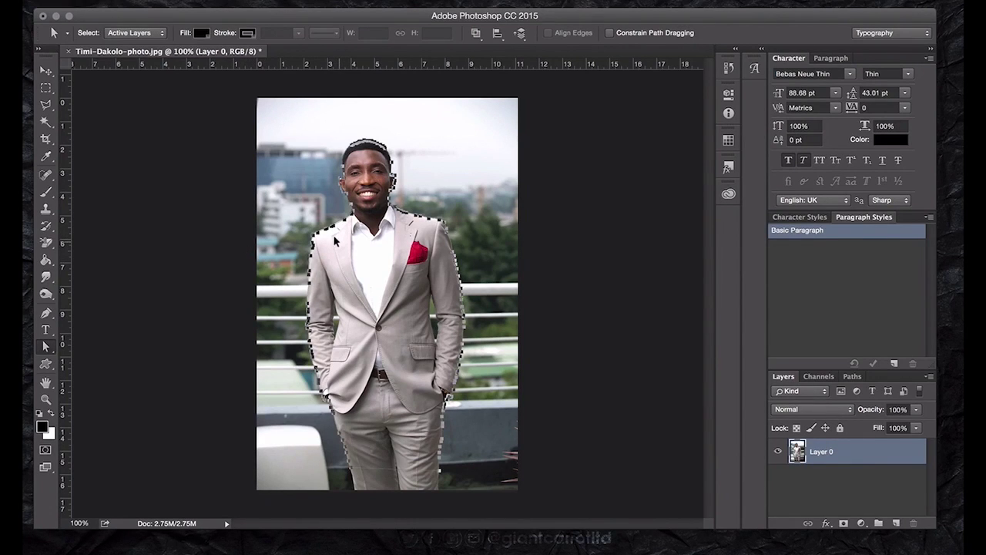
# Zoom in and drag the stray sleeve anchor point back onto the sleeve edge.
pyautogui.hotkey('ctrl', '+')
pyautogui.hotkey('ctrl', '+')
pyautogui.hotkey('ctrl', '+')
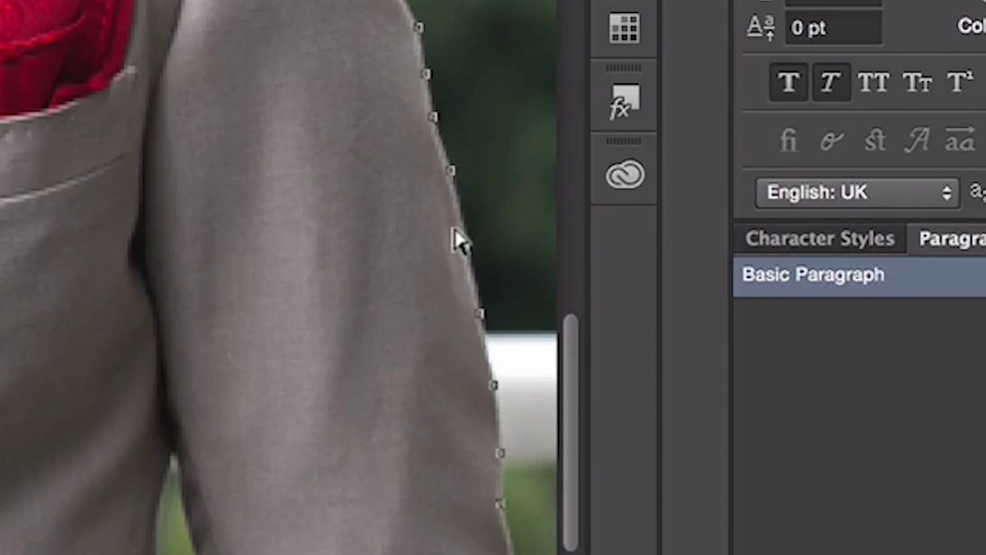
pyautogui.moveTo(463, 244); pyautogui.dragTo(387, 252)
pyautogui.moveTo(387, 252)
pyautogui.mouseDown()
pyautogui.moveTo(470, 246)
pyautogui.moveTo(453, 249)
pyautogui.mouseUp()
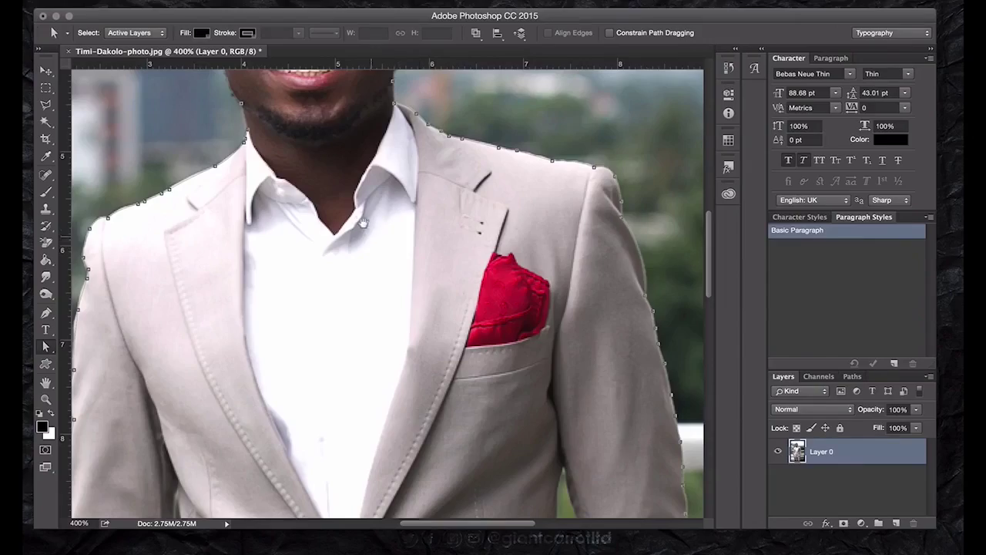
pyautogui.moveTo(301, 223); pyautogui.dragTo(423, 405)
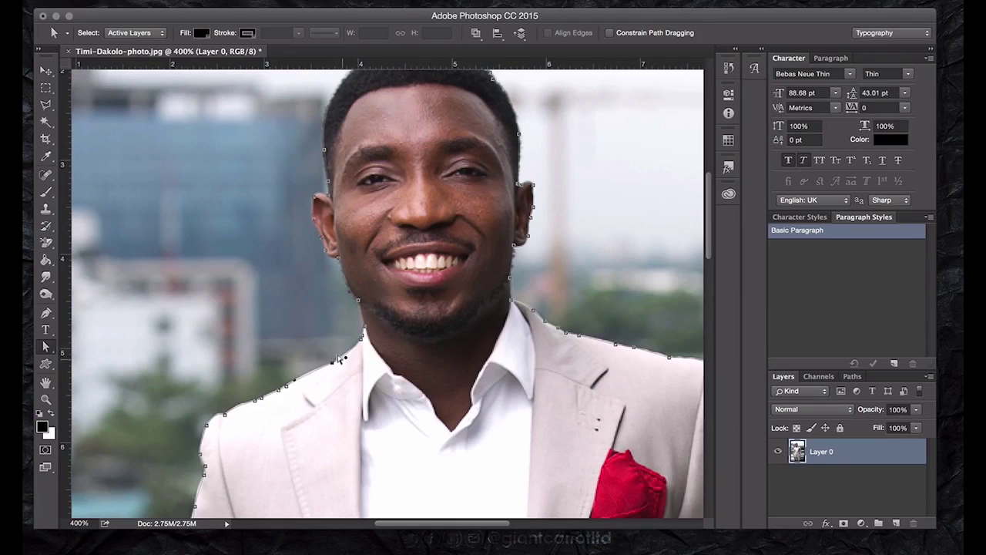
pyautogui.click(342, 355)
pyautogui.click(333, 358)
# Check an anchor point on the face outline up close, then bring up the path's options.
pyautogui.hotkey('ctrl', '+')
pyautogui.hotkey('ctrl', '+')
pyautogui.hotkey('ctrl', '+')
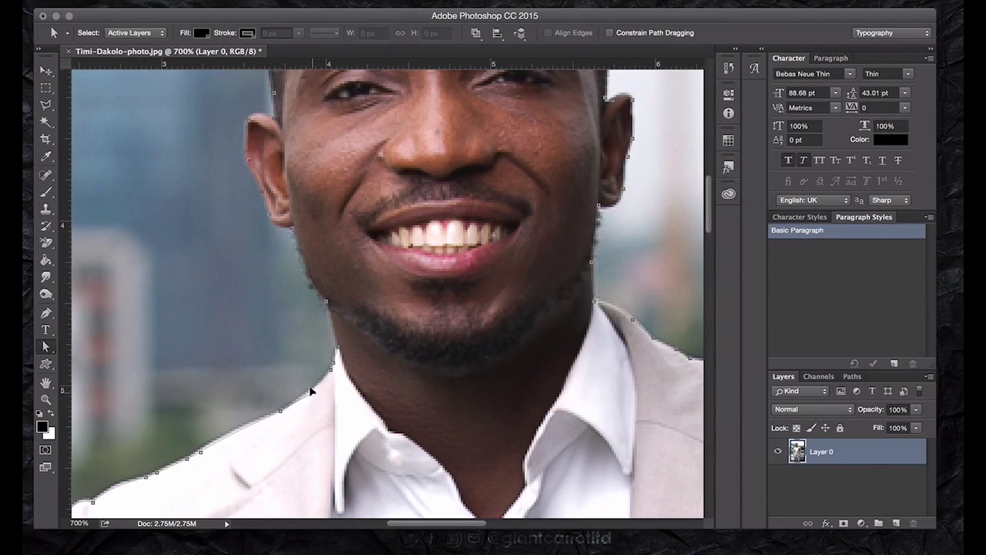
pyautogui.click(317, 387)
pyautogui.scroll(1, 282, 215)
pyautogui.scroll(4, 284, 212)
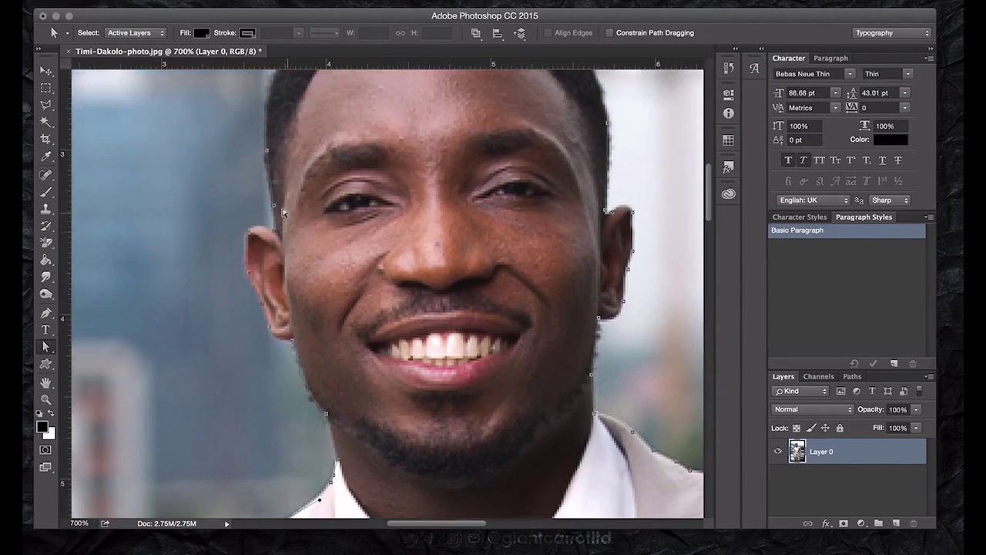
pyautogui.scroll(1, 284, 212)
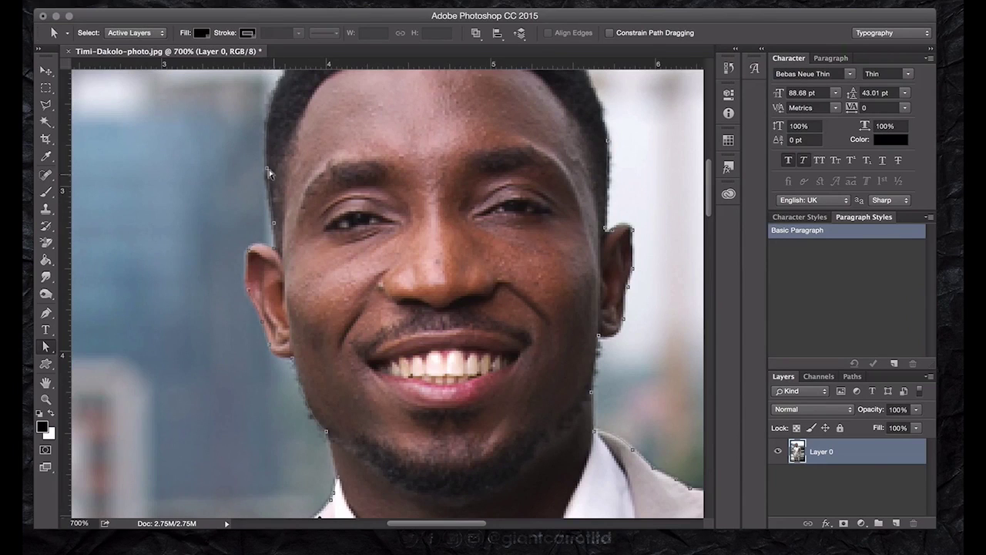
pyautogui.scroll(5, 269, 174)
pyautogui.scroll(1, 273, 185)
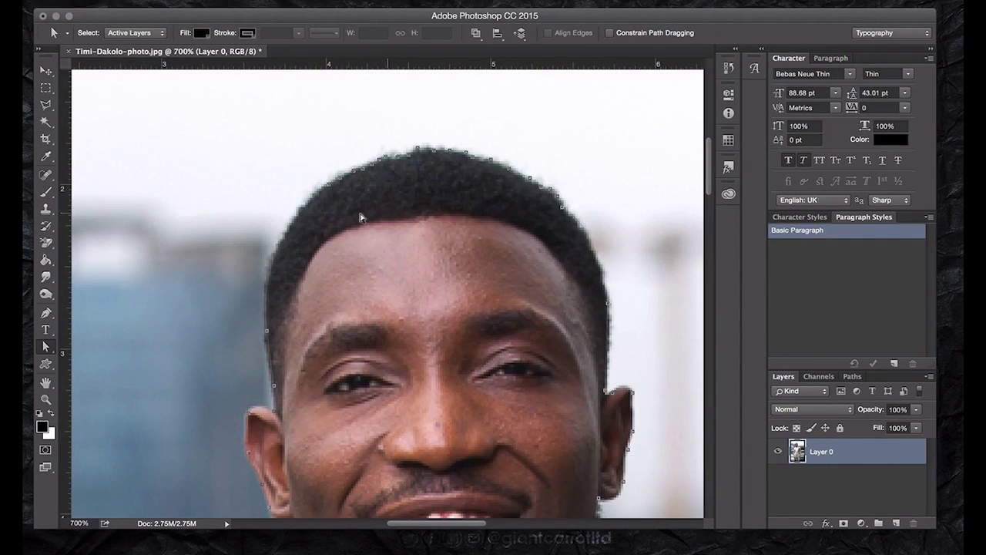
pyautogui.hotkey('ctrl', '-')
pyautogui.hotkey('ctrl', '-')
pyautogui.hotkey('ctrl', '-')
pyautogui.hotkey('ctrl', '-')
pyautogui.hotkey('ctrl', '-')
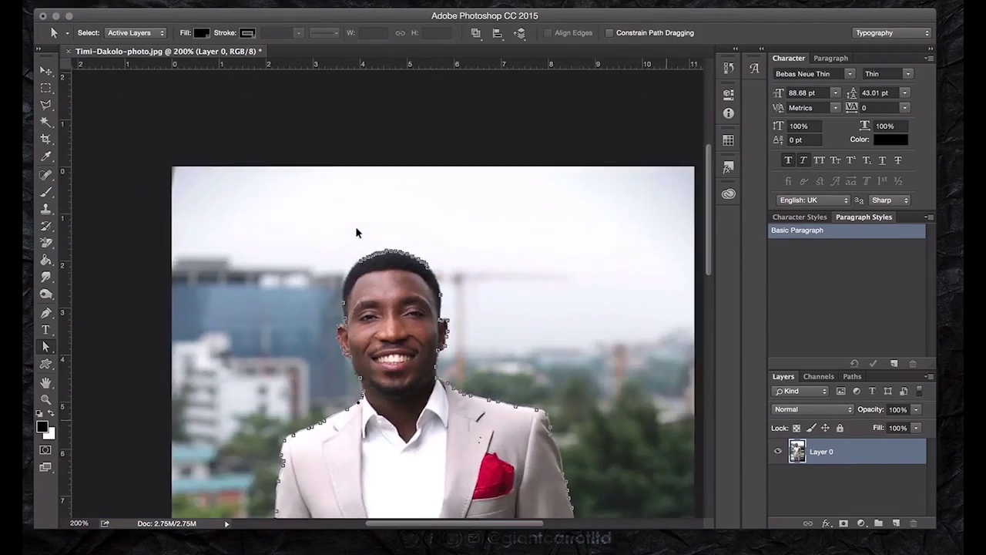
pyautogui.hotkey('ctrl', '-')
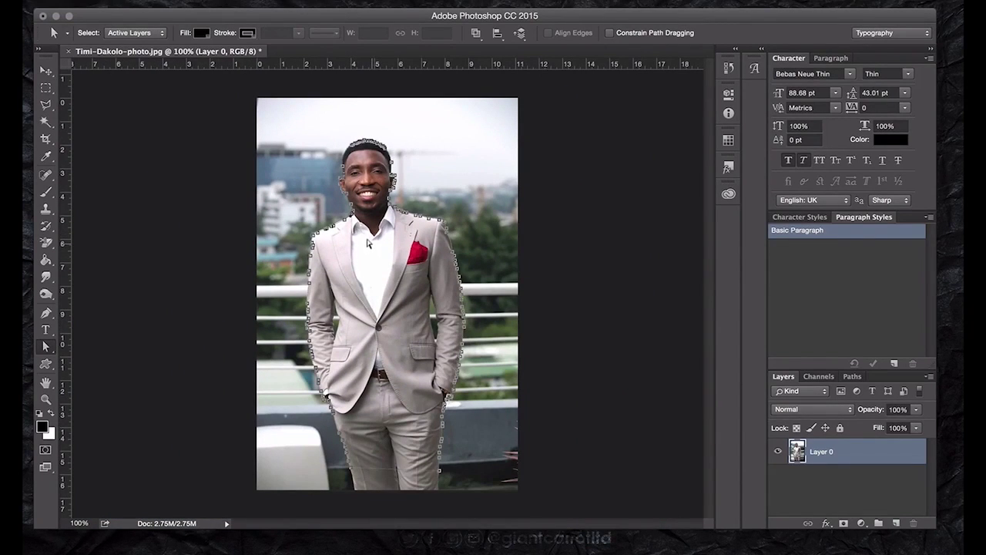
pyautogui.rightClick(368, 243)
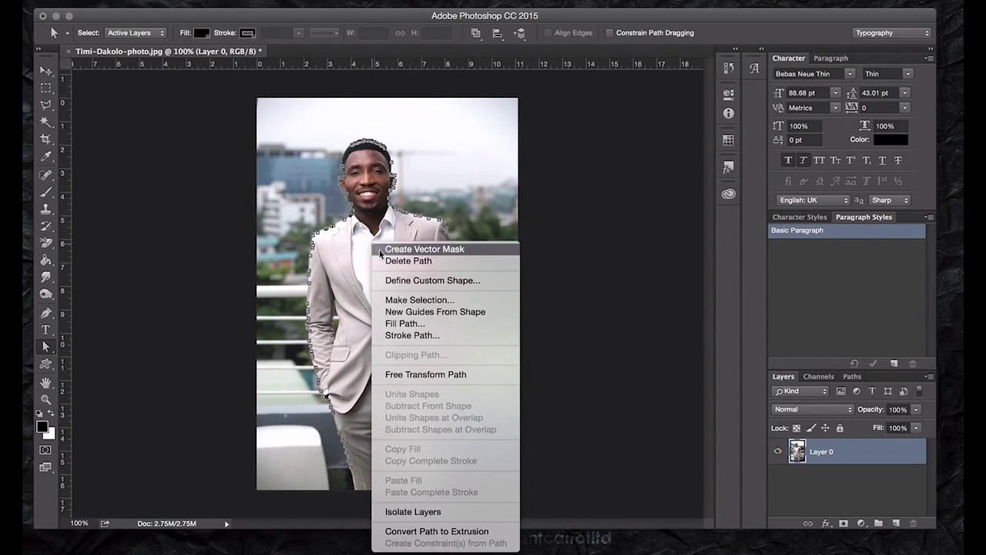
# Make a selection from the outline path with a 0-pixel feather radius.
pyautogui.click(404, 301)
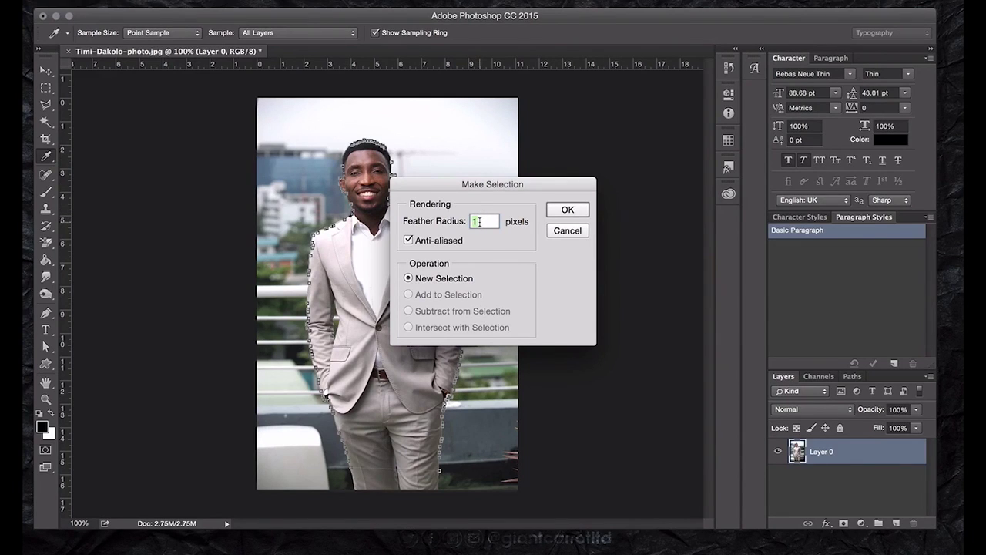
pyautogui.click(567, 209)
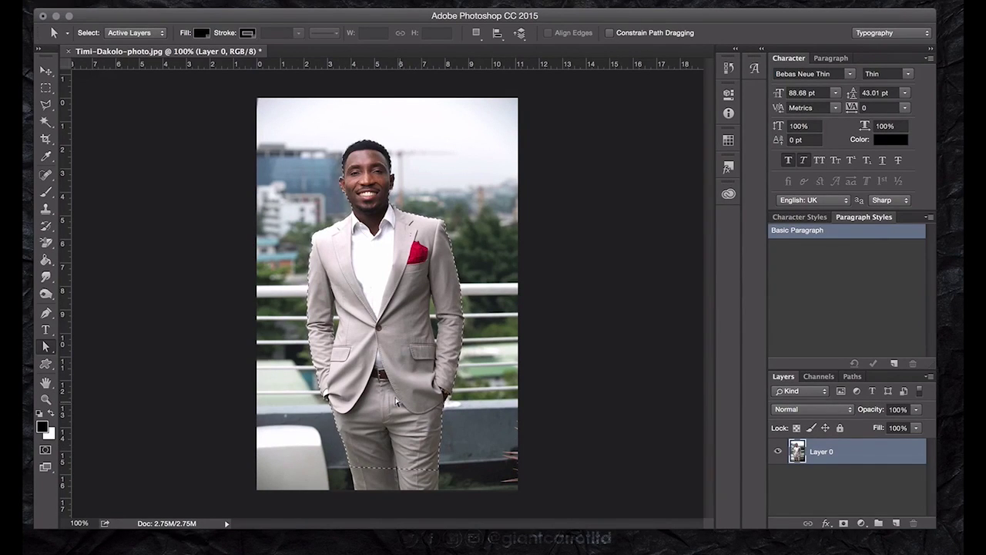
# Copy and paste the selected man onto a new Layer 1, then hide Layer 0.
pyautogui.press('super+c')
pyautogui.press('super+v')
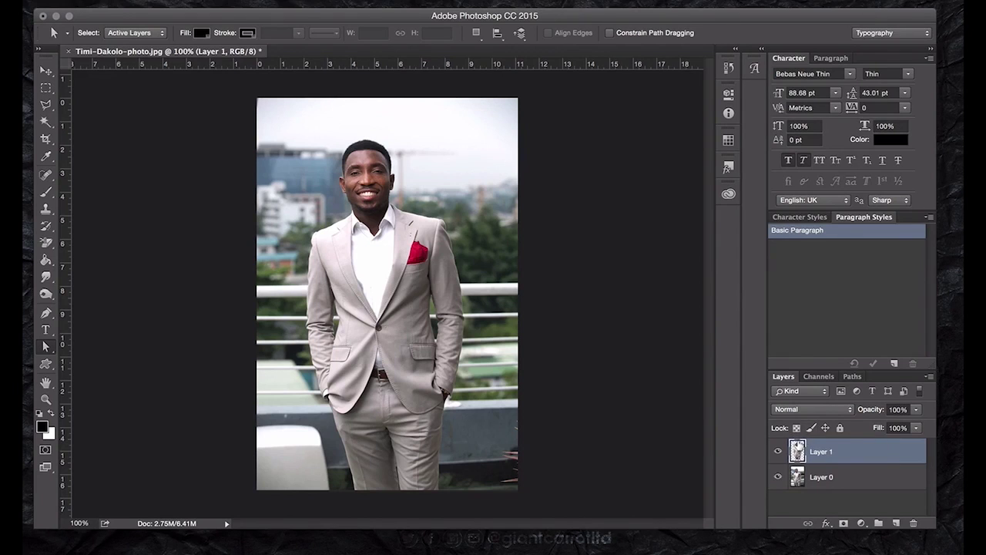
pyautogui.click(777, 476)
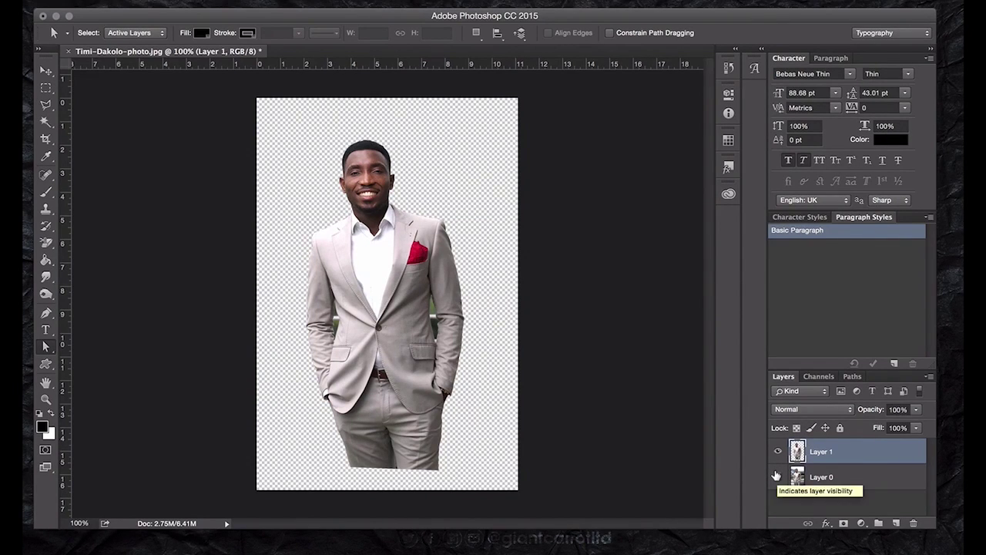
pyautogui.click(776, 476)
pyautogui.click(777, 477)
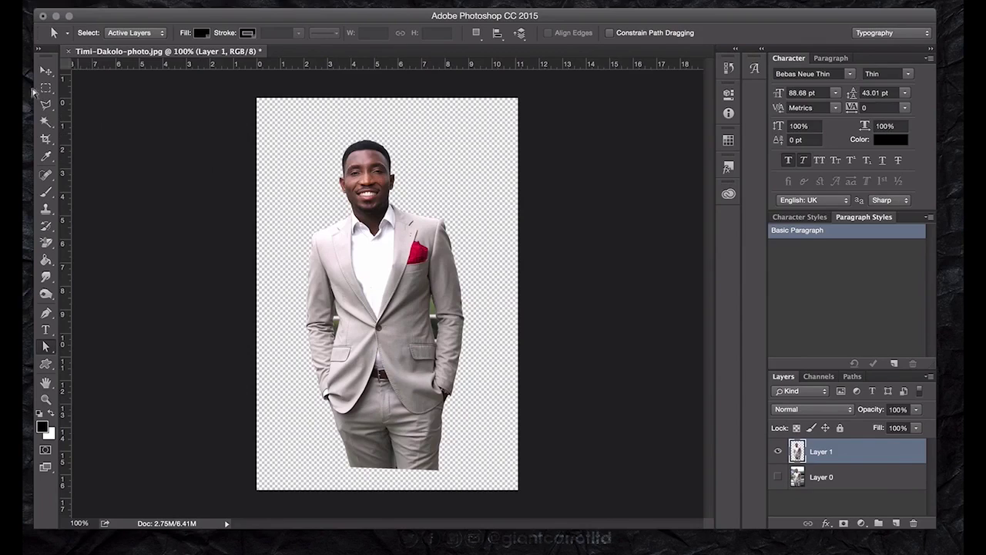
# Close the jacket sleeve gap with the Polygonal Lasso, then restore New Selection mode.
pyautogui.click(46, 105)
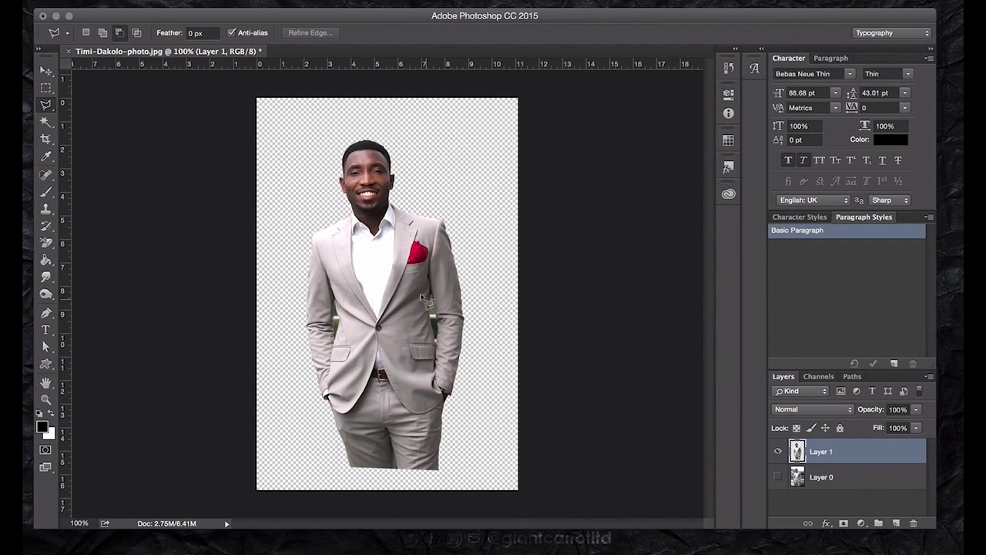
pyautogui.hotkey('ctrl', '+')
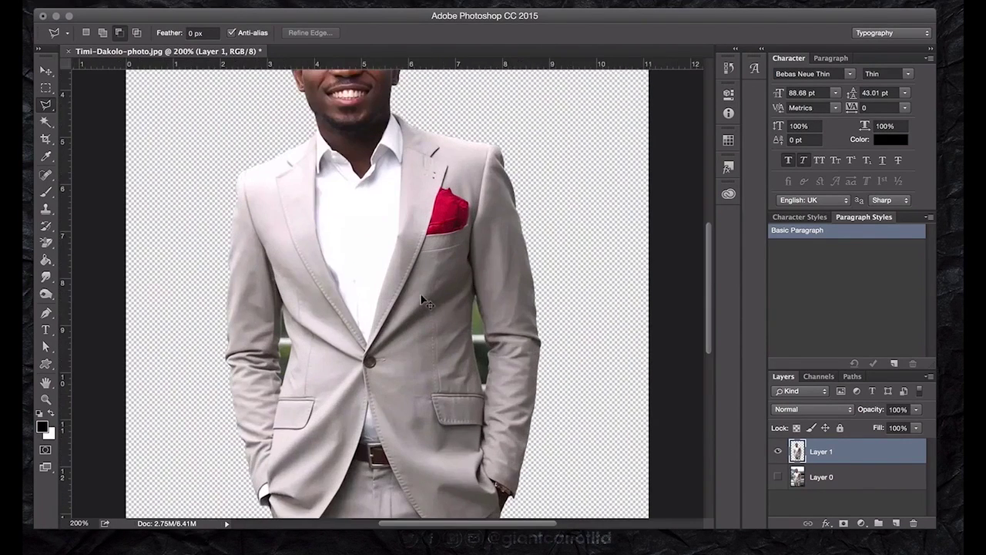
pyautogui.hotkey('ctrl', '+')
pyautogui.hotkey('ctrl', '+')
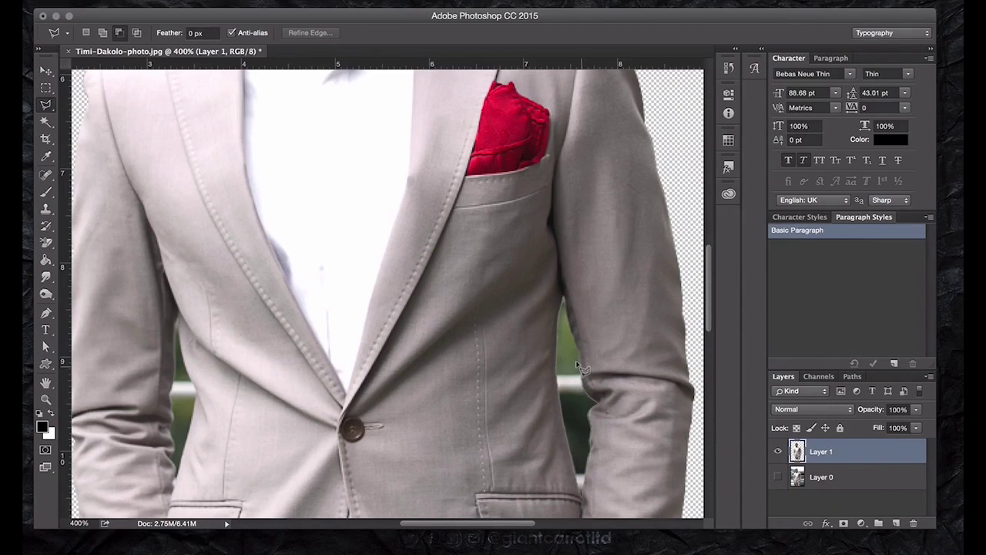
pyautogui.doubleClick(564, 300)
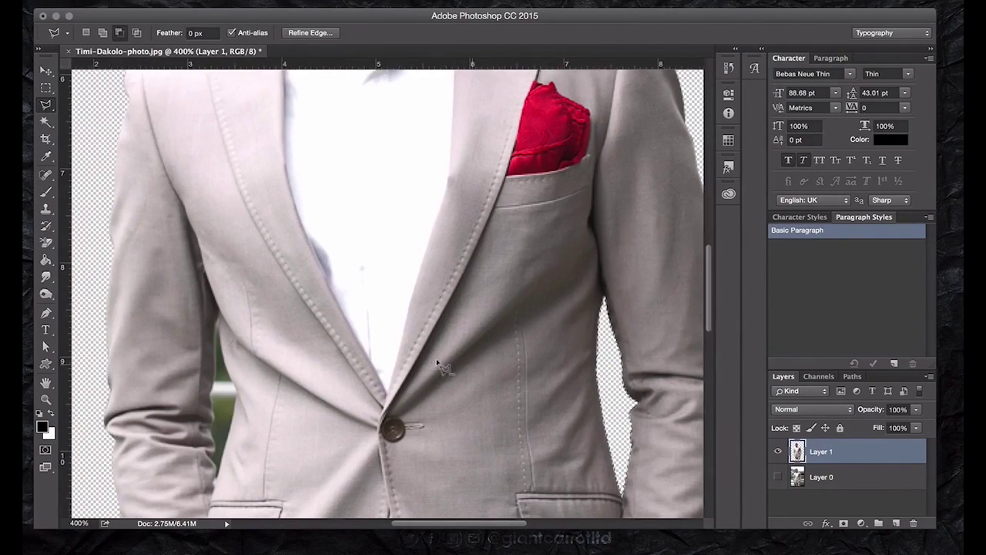
pyautogui.hscroll(-2, 443, 367)
pyautogui.hscroll(-4, 441, 365)
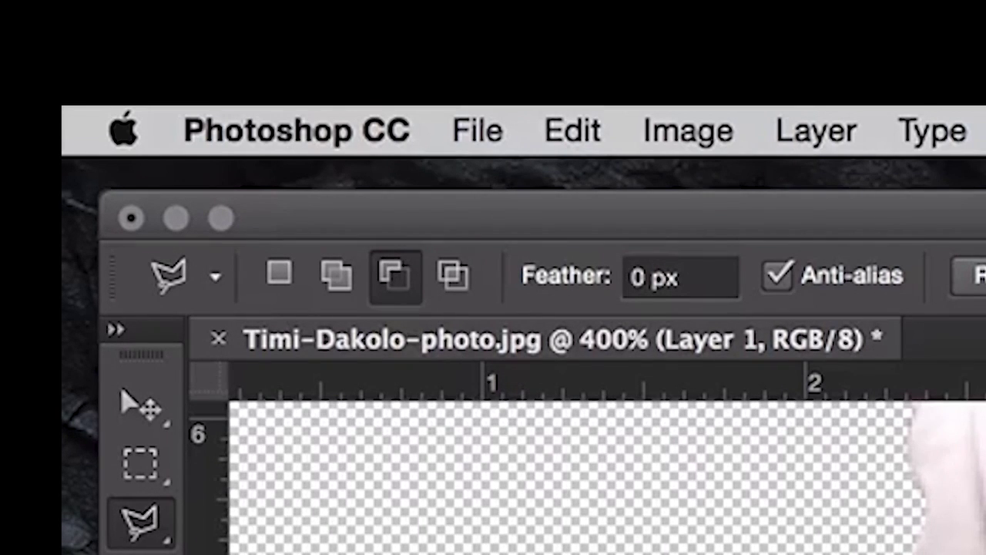
pyautogui.click(278, 276)
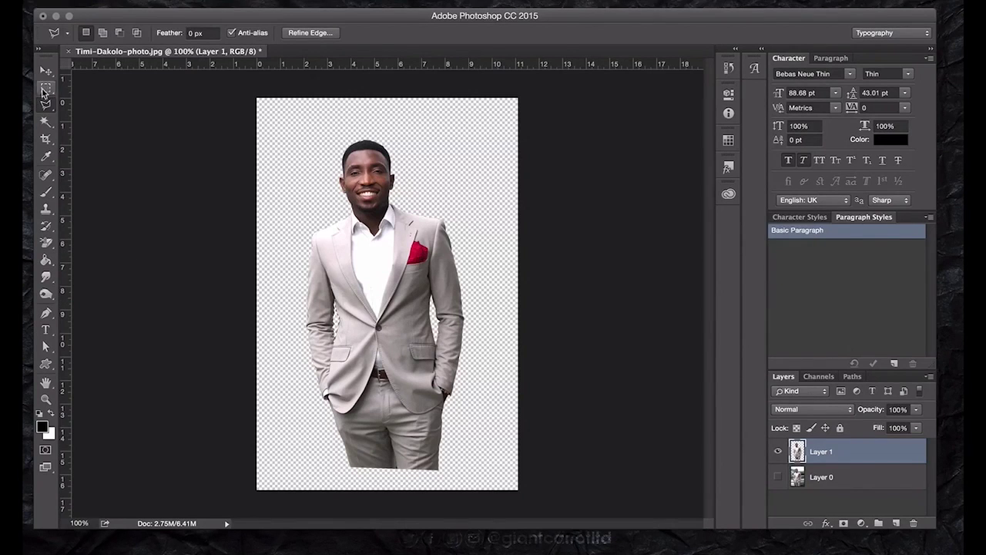
pyautogui.click(45, 87)
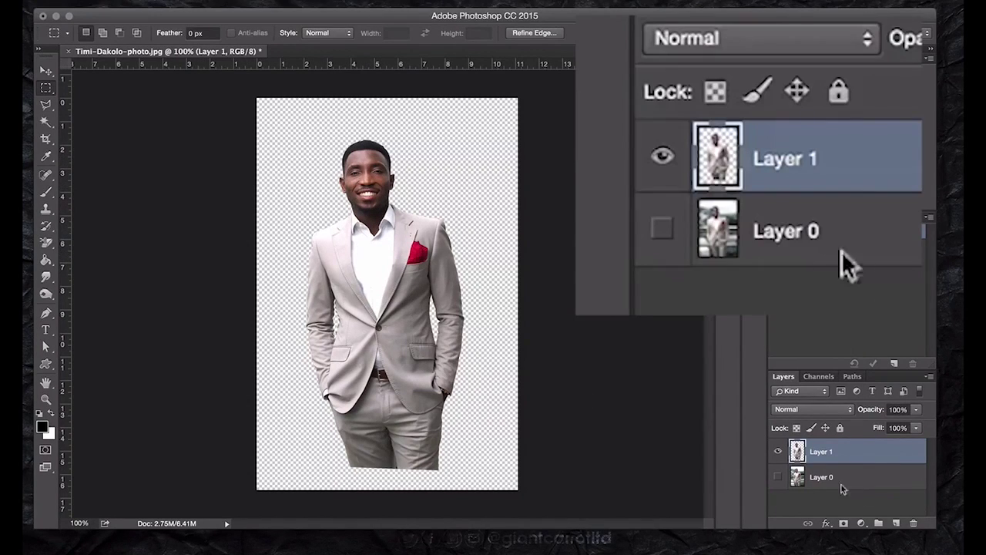
# Make Layer 0 visible and active with the selection dropped, then open Filter > Blur.
pyautogui.click(777, 477)
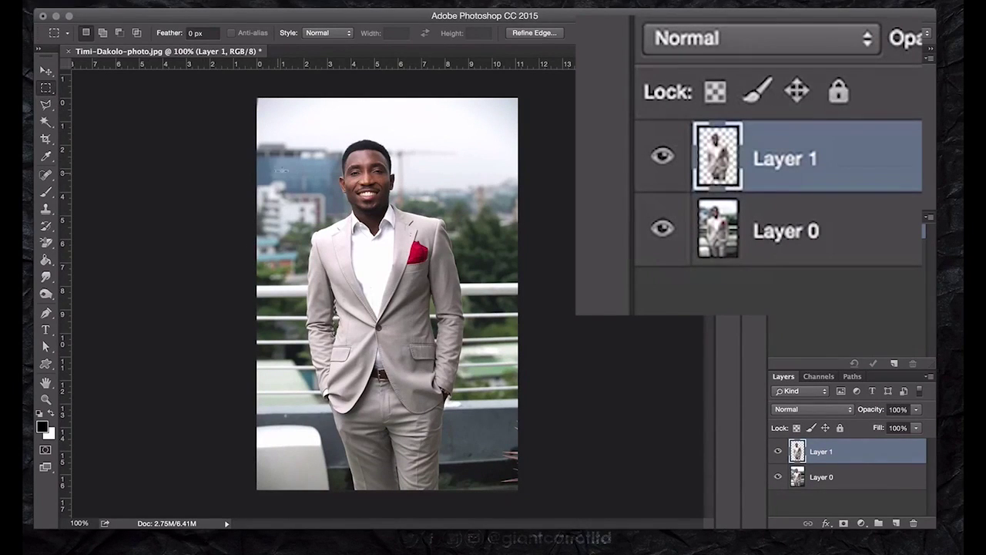
pyautogui.hotkey('ctrl', 'd')
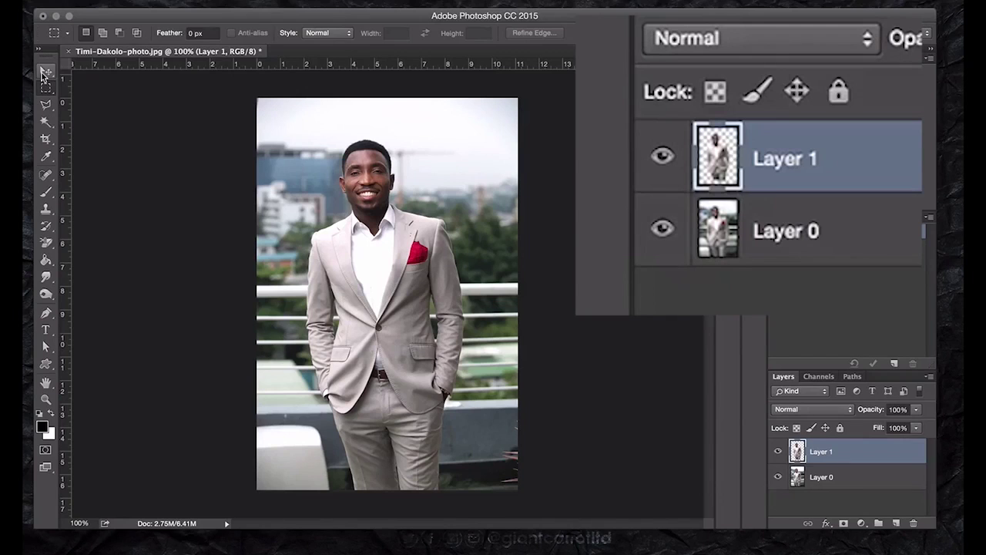
pyautogui.click(45, 73)
pyautogui.click(277, 202)
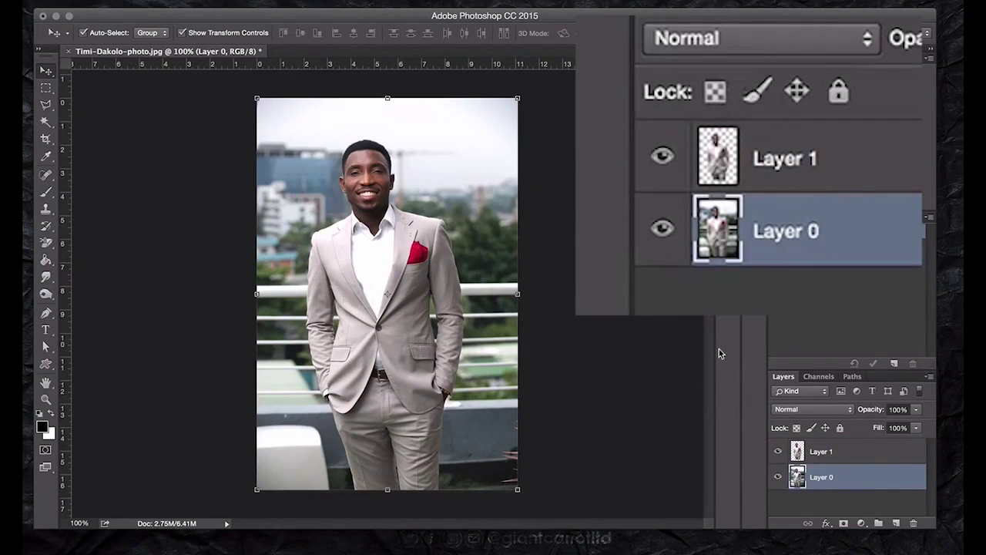
pyautogui.click(312, 3)
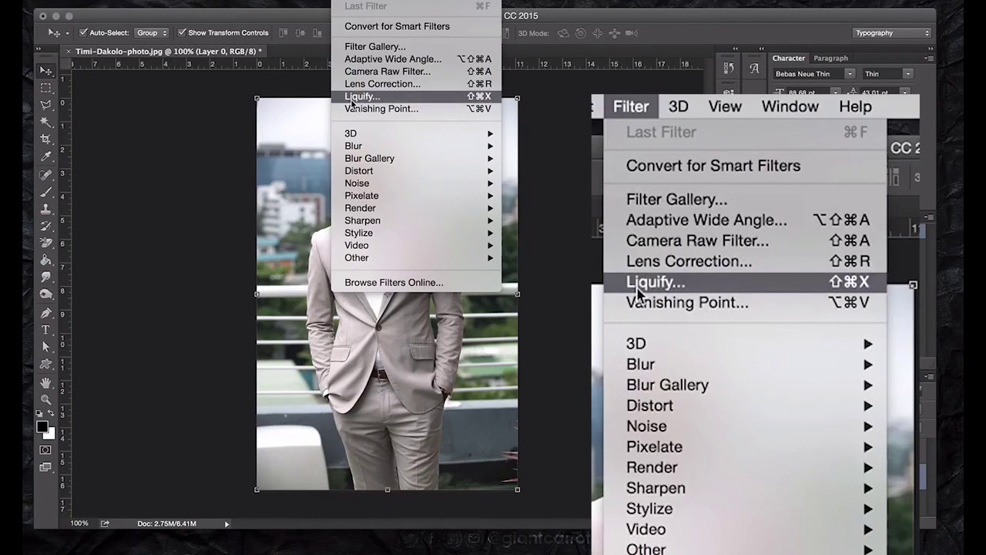
pyautogui.moveTo(362, 146)
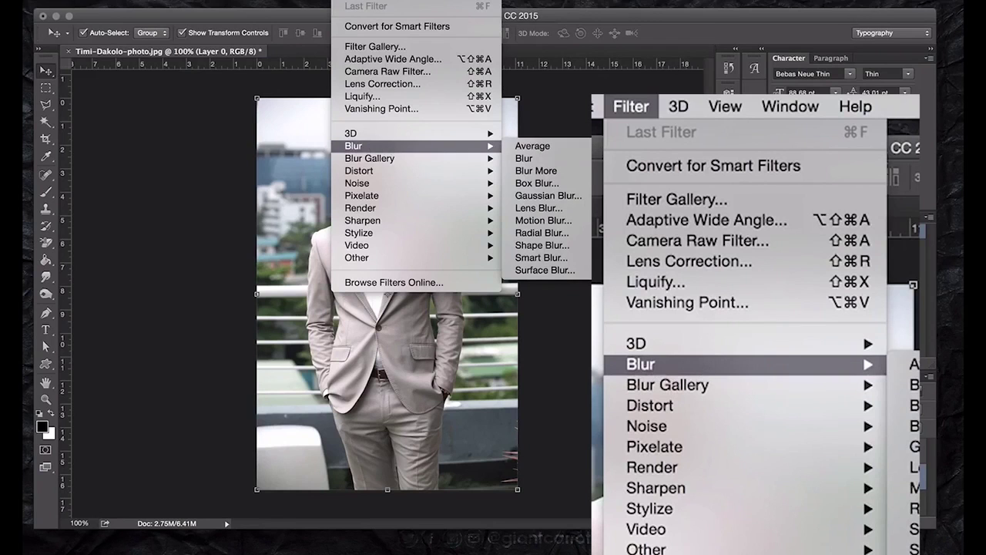
pyautogui.click(575, 197)
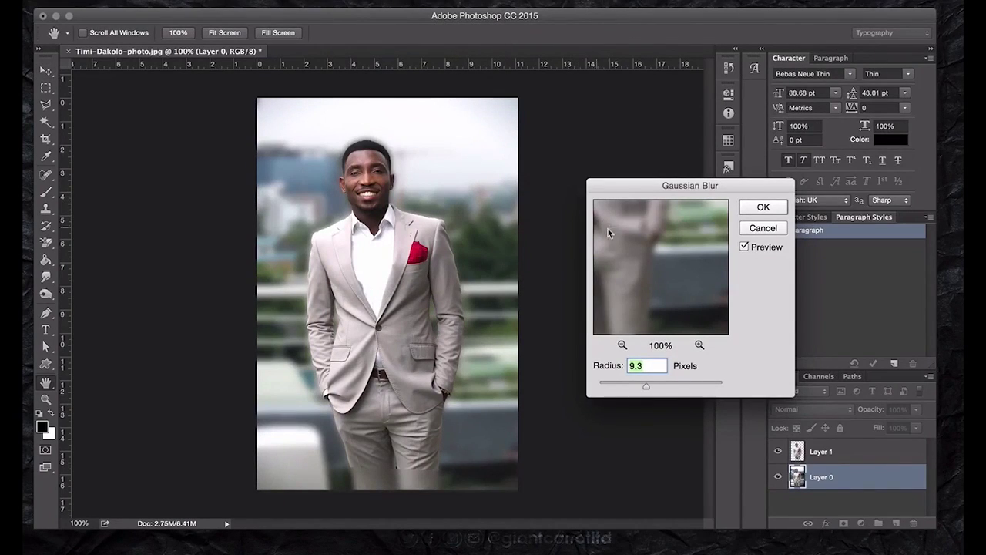
pyautogui.click(630, 382)
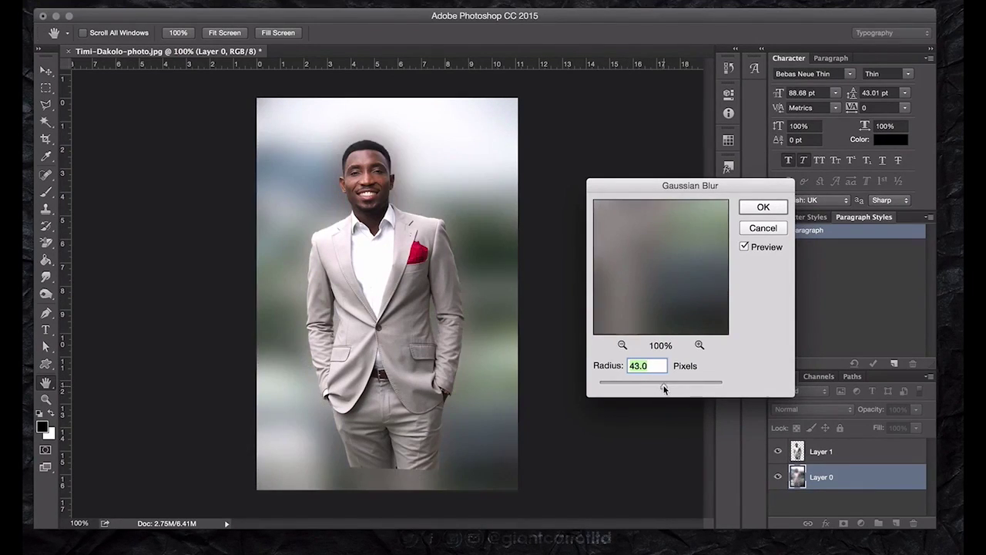
pyautogui.moveTo(663, 385); pyautogui.dragTo(659, 388)
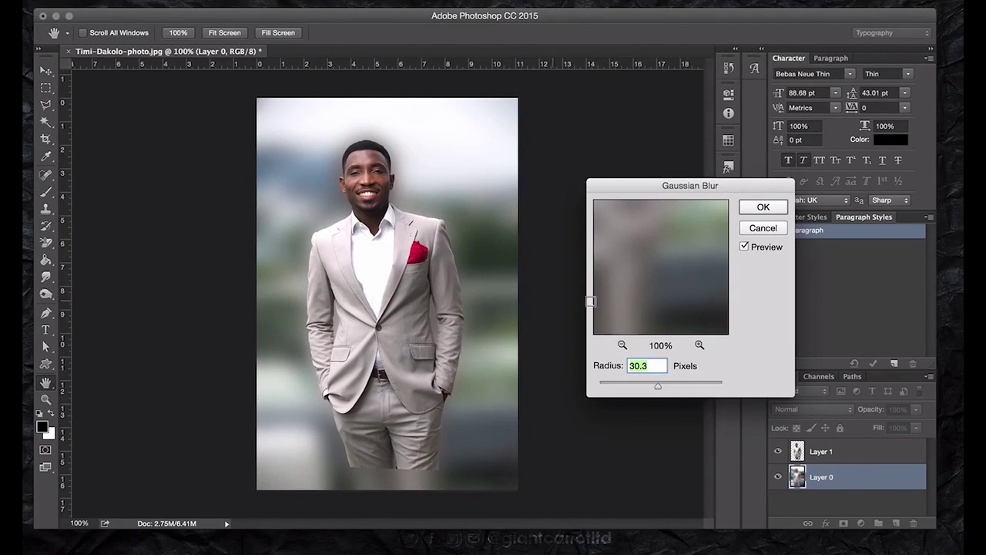
pyautogui.click(763, 229)
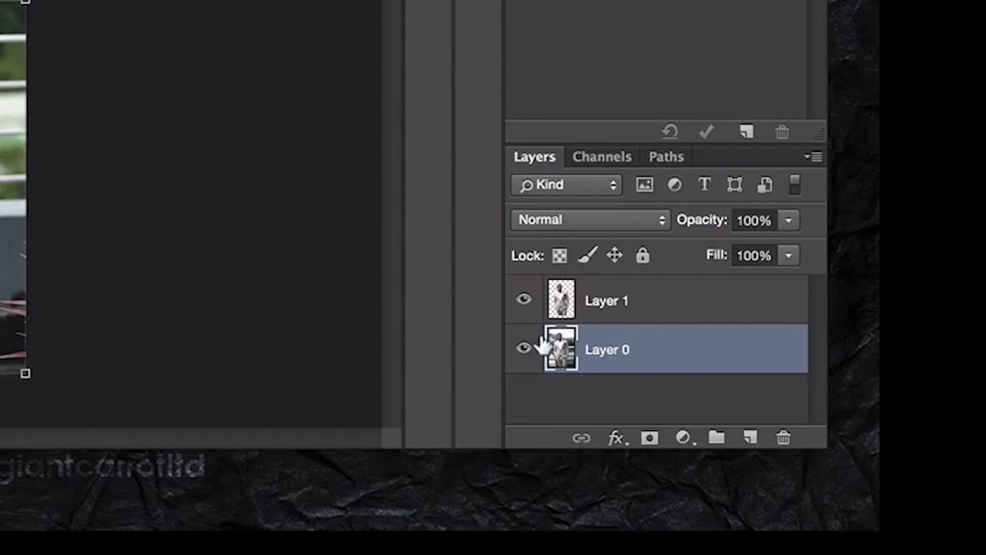
# Add a black-filled Layer 2 and load Layer 1's figure as a selection.
pyautogui.click(748, 436)
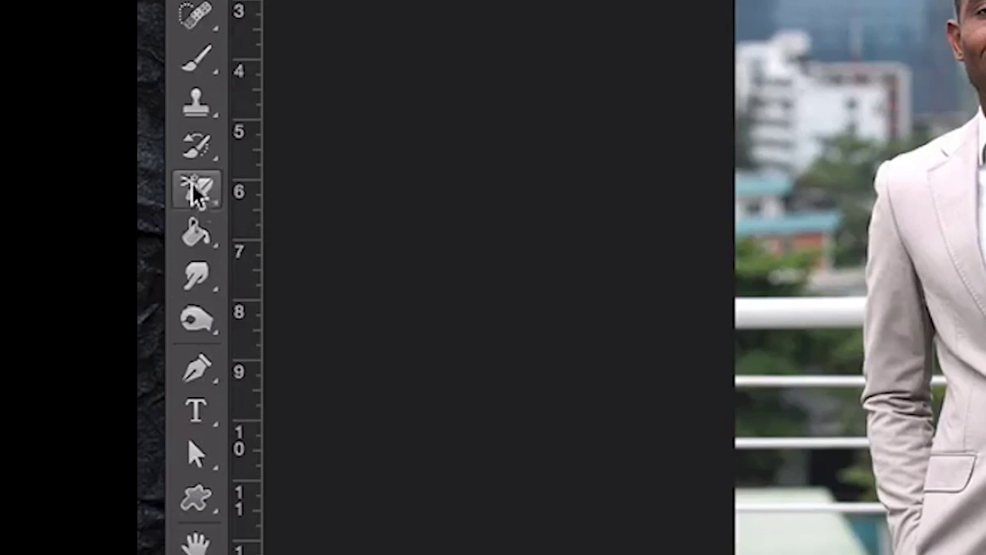
pyautogui.click(196, 239)
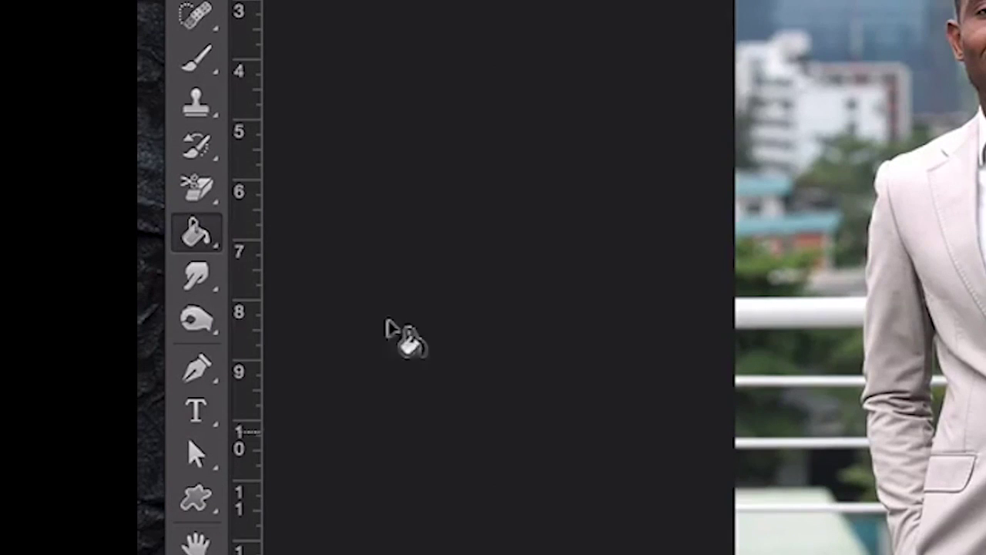
pyautogui.click(295, 194)
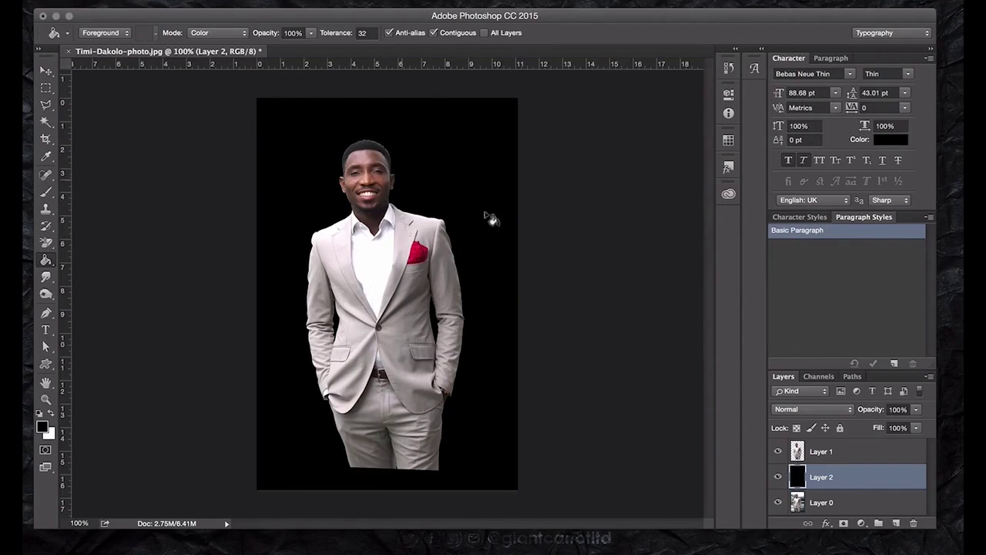
pyautogui.click(809, 452)
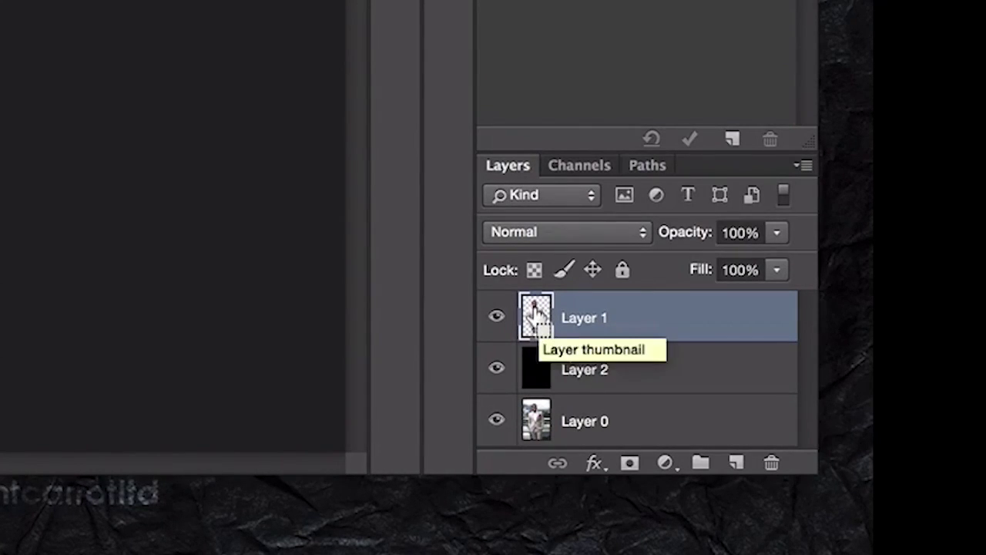
pyautogui.keyDown('ctrl'); pyautogui.click(536, 312); pyautogui.keyUp('ctrl')
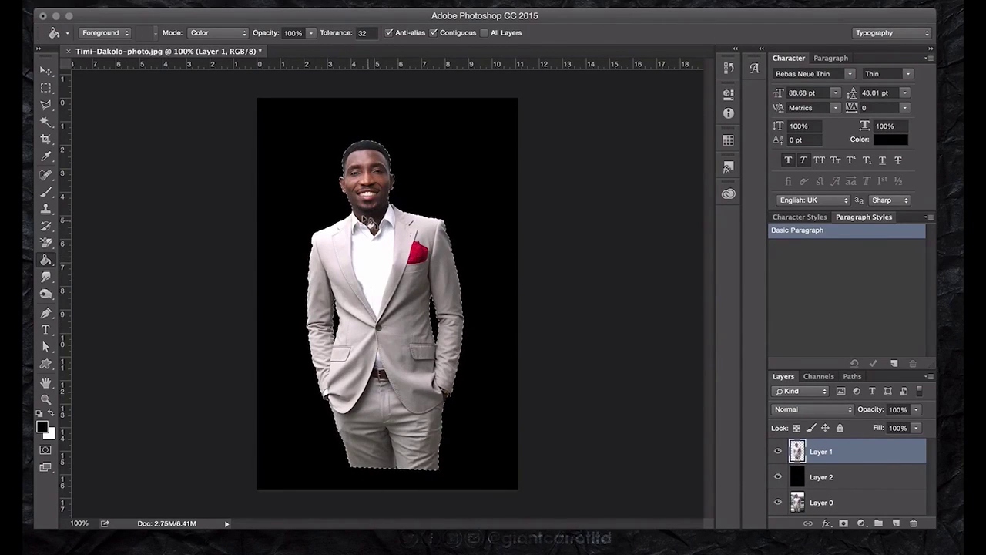
# Touch up the hair edge with a smaller Clone Stamp brush, then clear the selection.
pyautogui.hotkey('ctrl', '+')
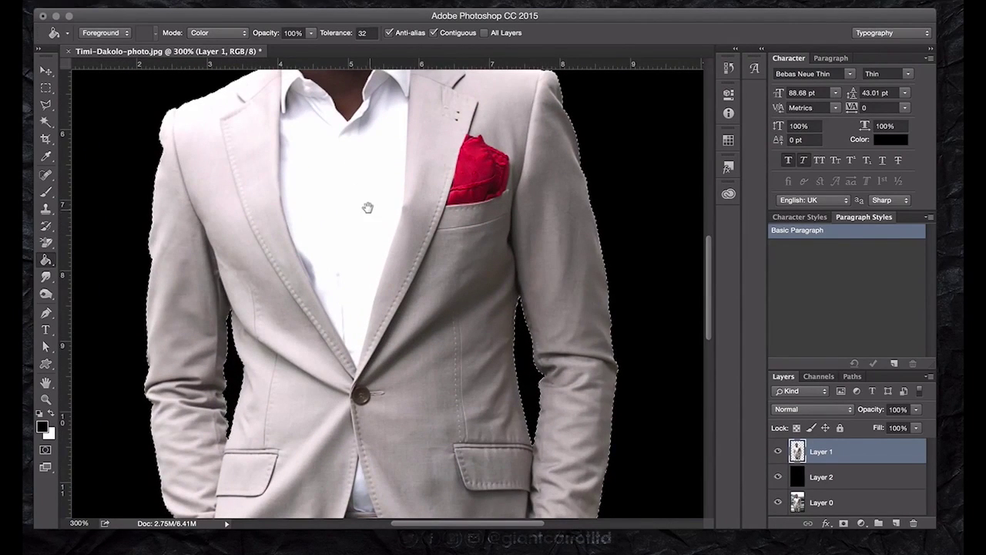
pyautogui.scroll(3, 351, 174)
pyautogui.scroll(3, 351, 201)
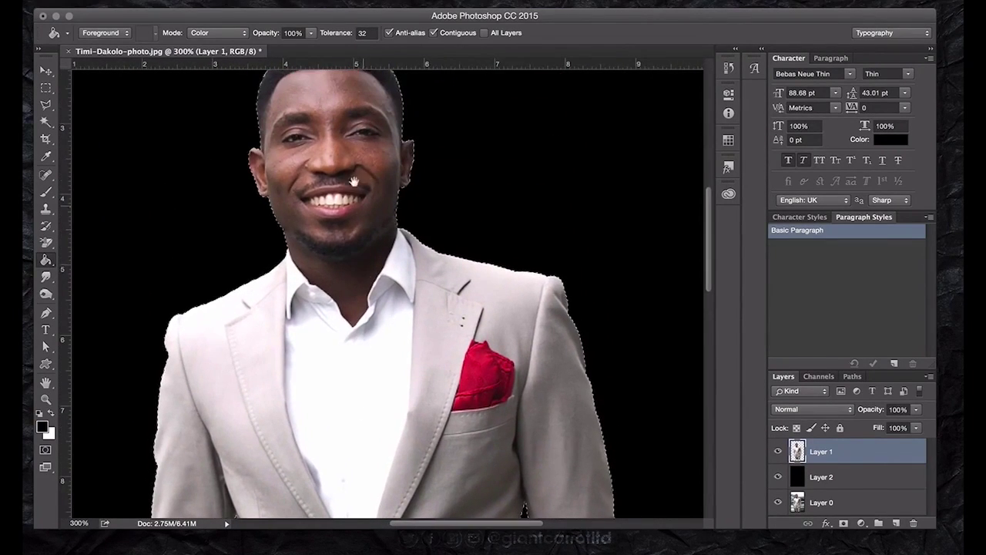
pyautogui.moveTo(353, 240); pyautogui.dragTo(358, 308)
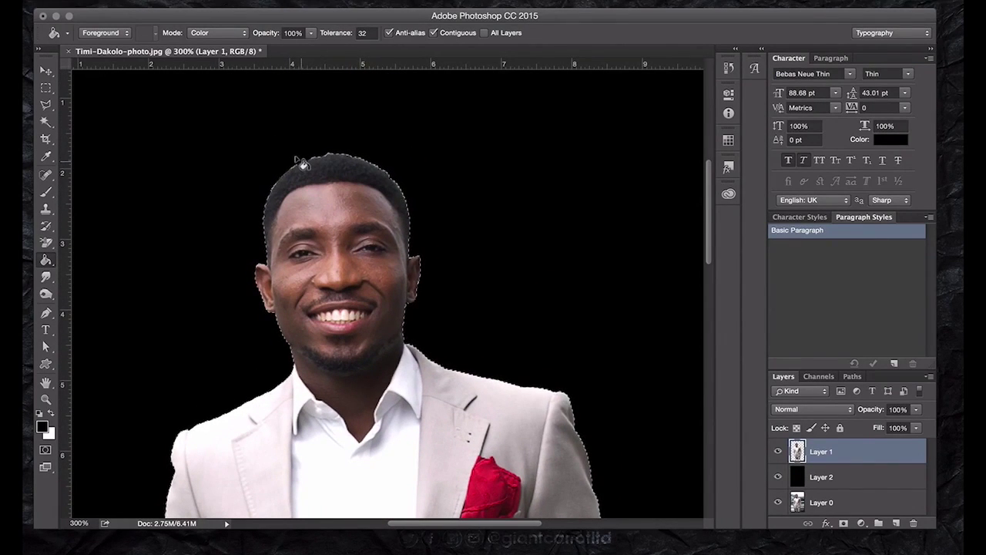
pyautogui.click(46, 210)
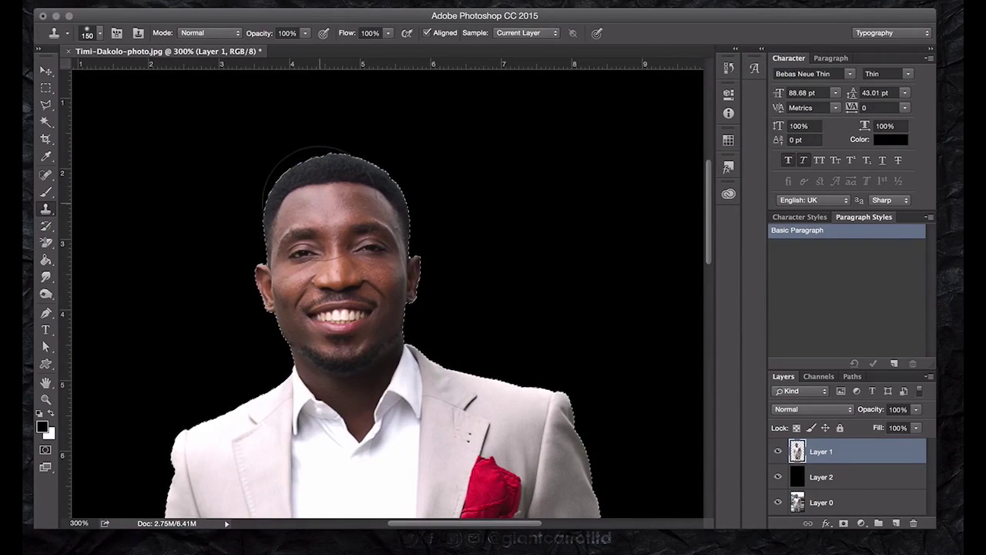
pyautogui.press('[')
pyautogui.press('[')
pyautogui.press('[')
pyautogui.press('[')
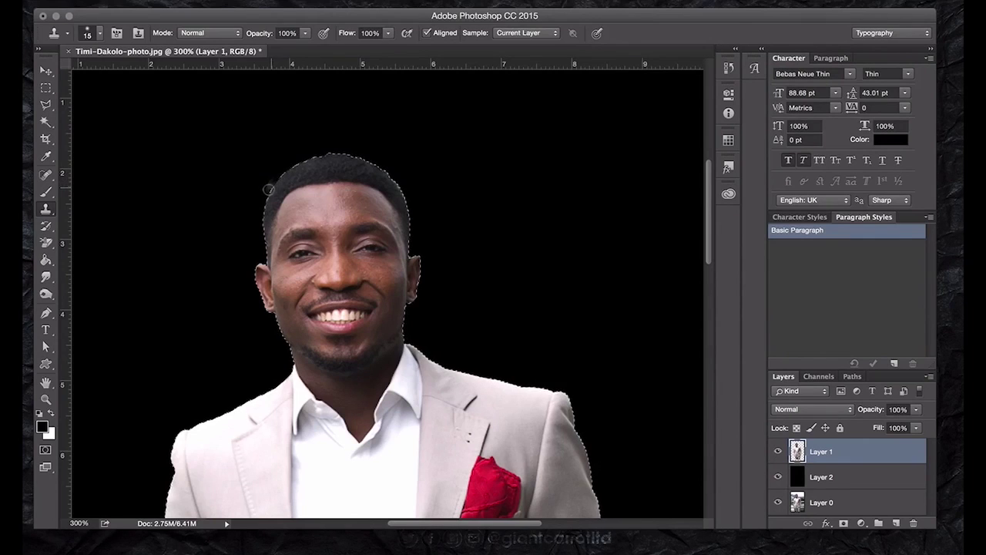
pyautogui.press('m')
pyautogui.hotkey('ctrl', 'd')
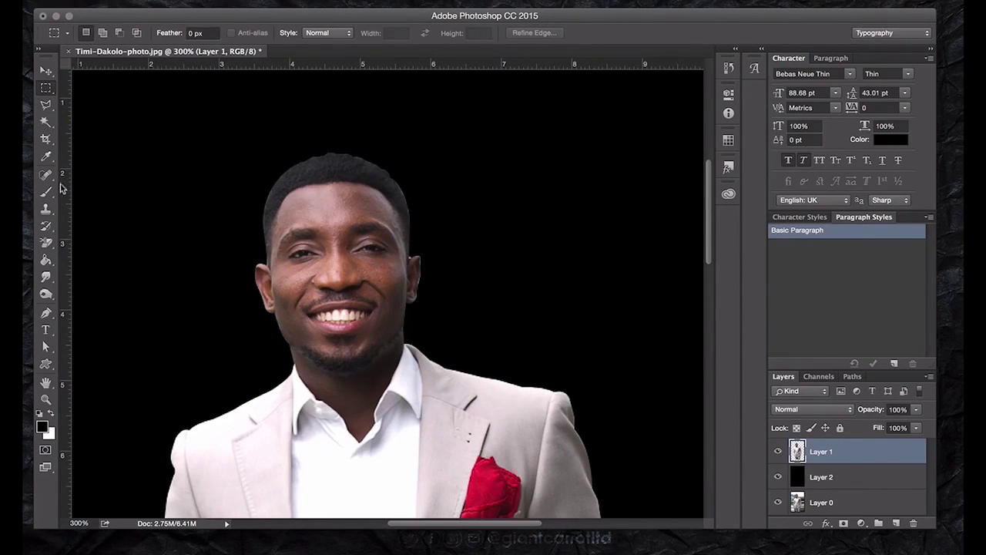
# For the Smudge tool, replace the brushes with Assorted Brushes, then with Wet Media Brushes.
pyautogui.click(47, 278)
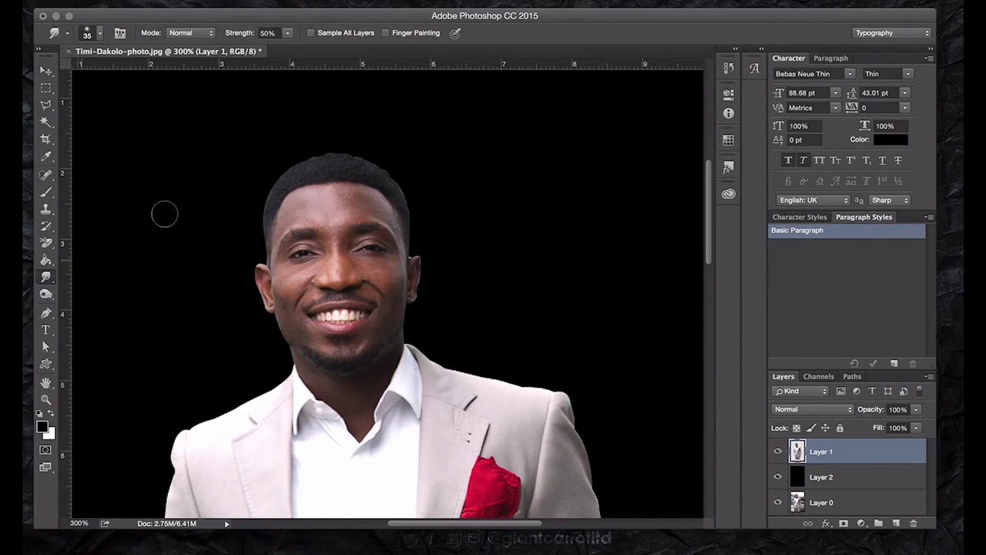
pyautogui.rightClick(252, 148)
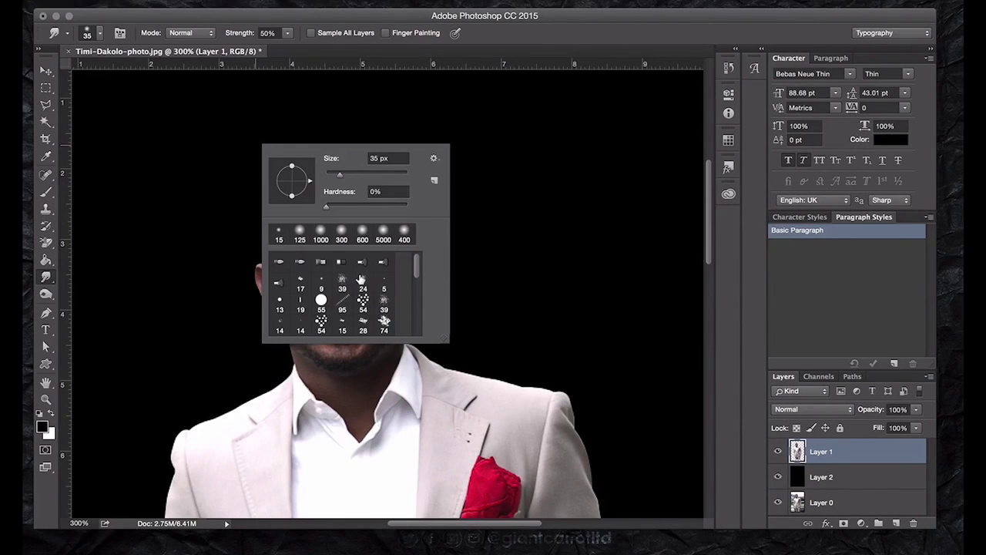
pyautogui.click(436, 158)
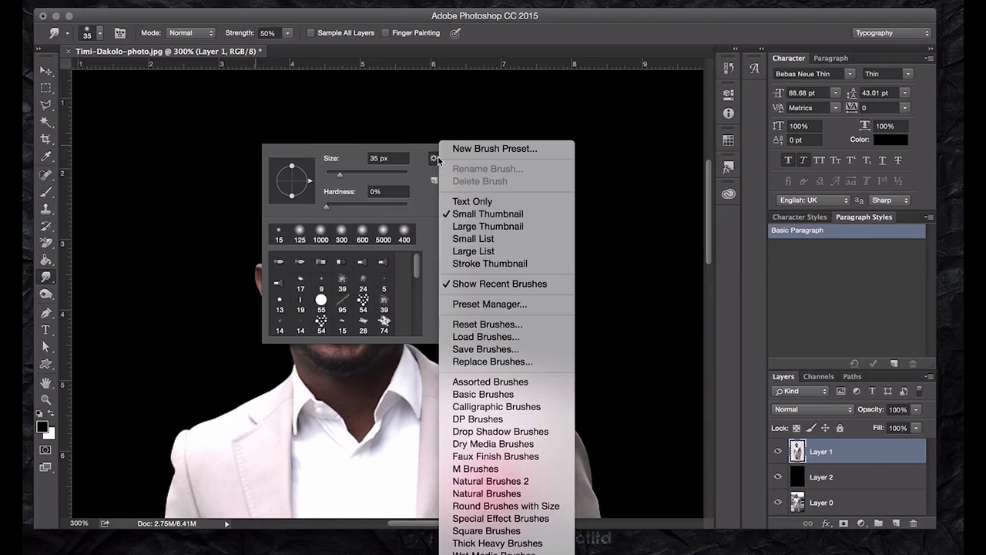
pyautogui.click(498, 382)
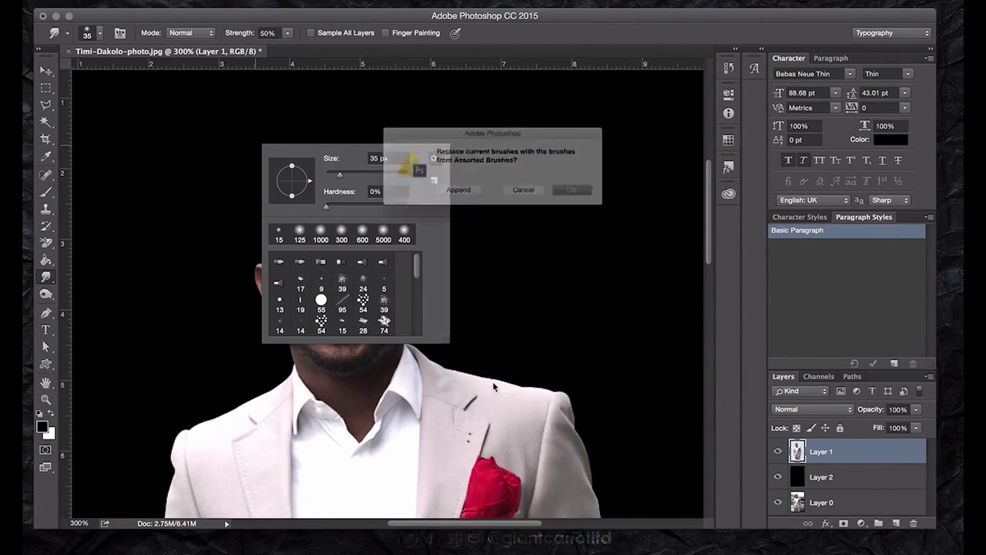
pyautogui.click(596, 198)
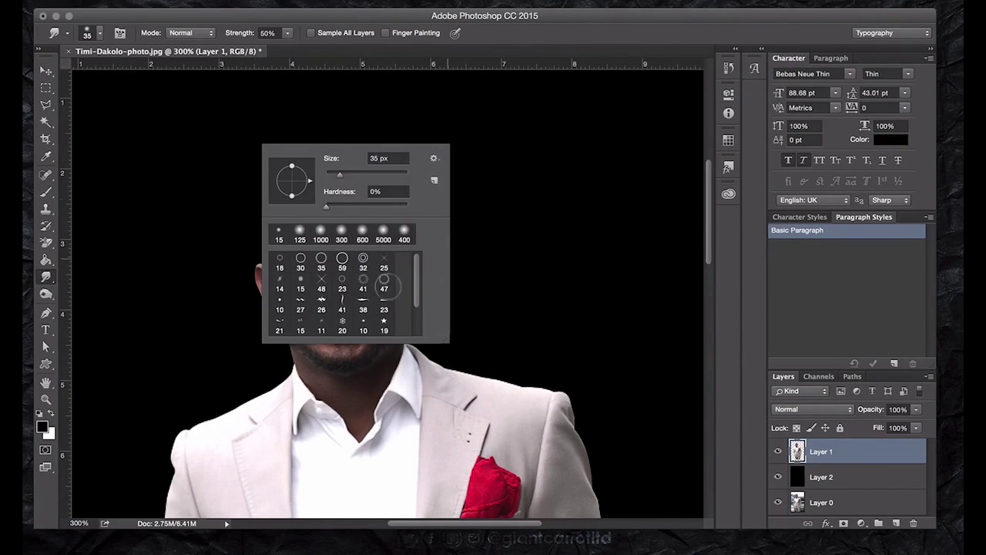
pyautogui.moveTo(416, 277); pyautogui.dragTo(422, 314)
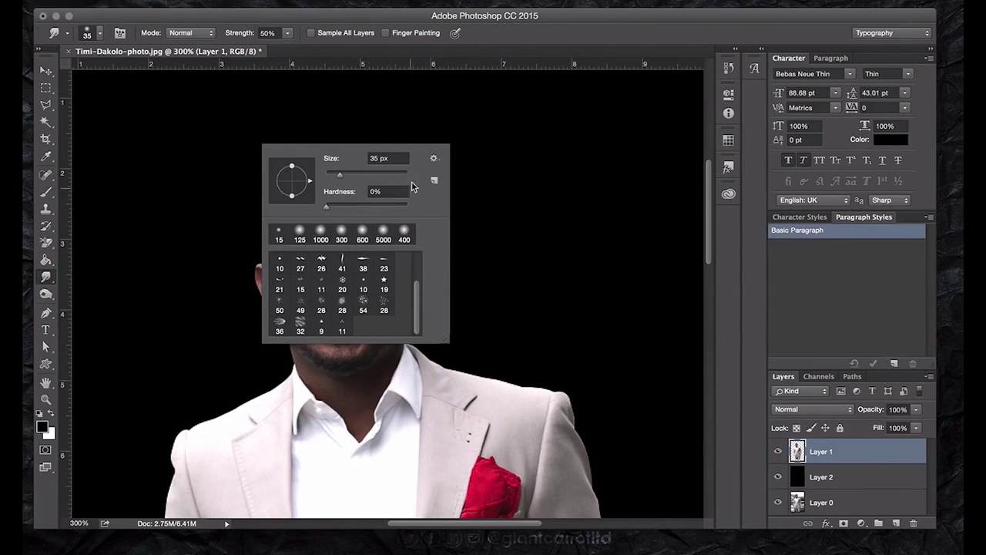
pyautogui.click(434, 159)
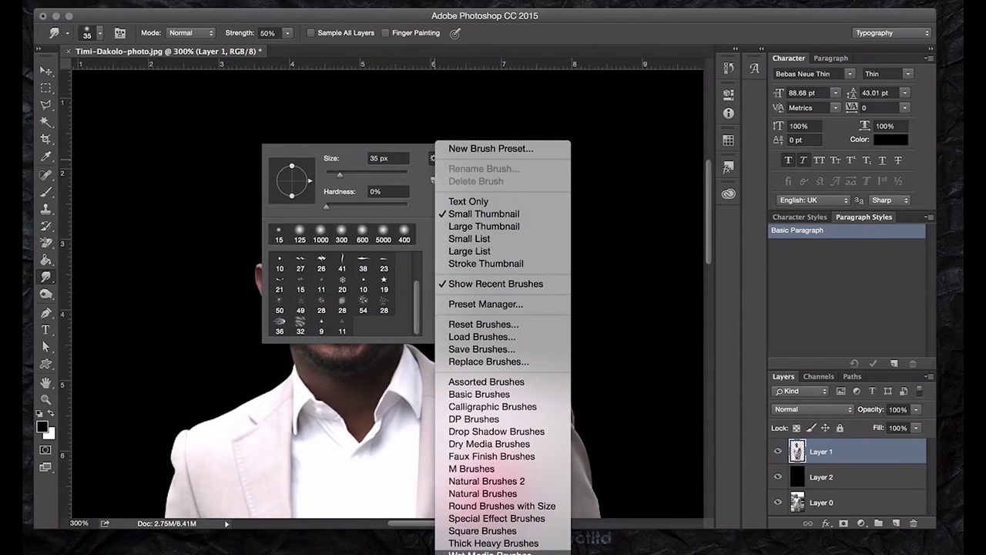
pyautogui.click(491, 551)
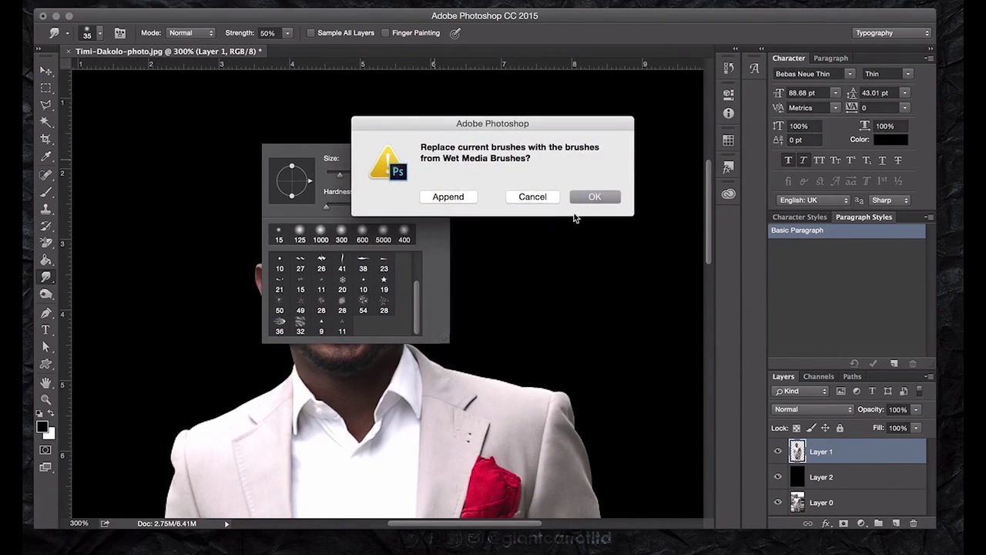
pyautogui.click(592, 197)
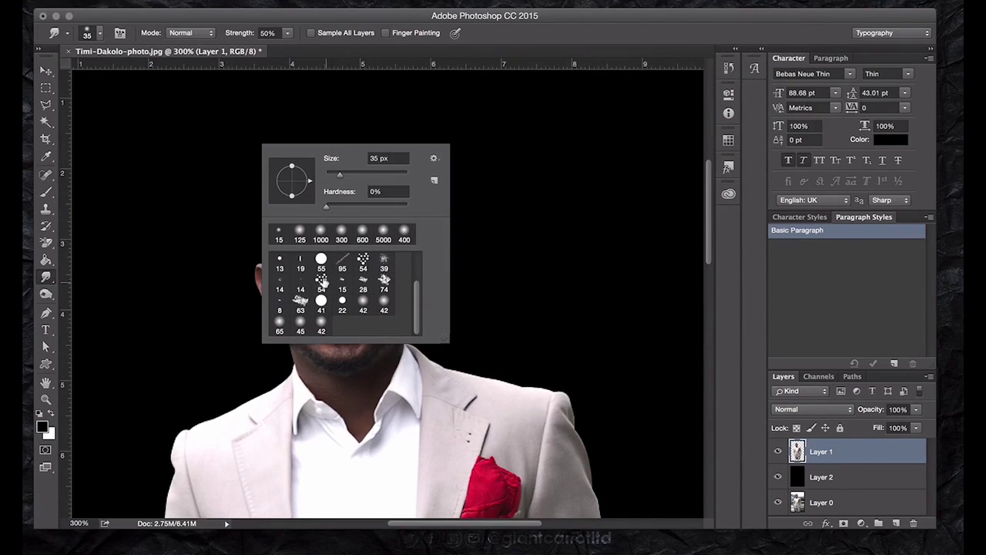
# Set the Smudge tool to the 39 px Wet Media preset at 10 px and 100% strength.
pyautogui.click(383, 262)
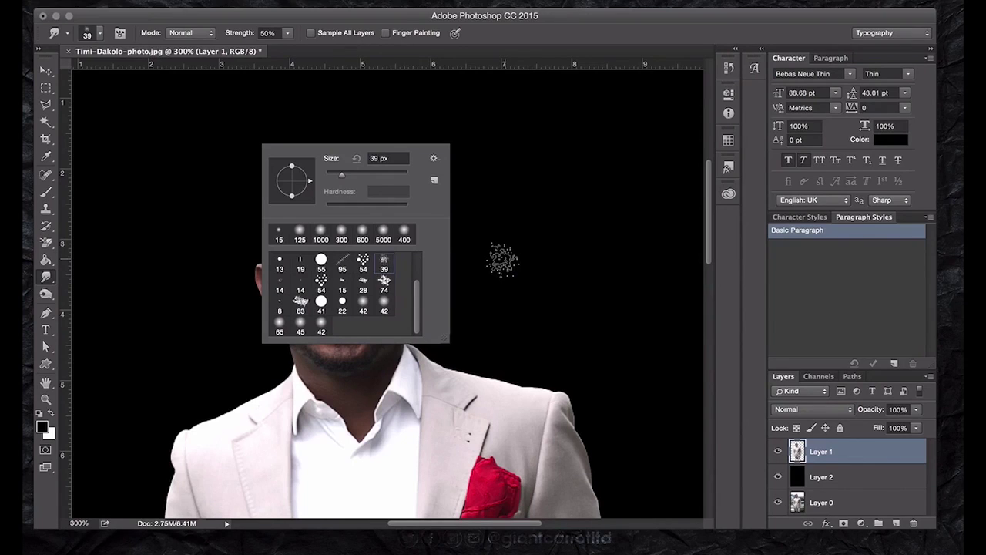
pyautogui.click(335, 174)
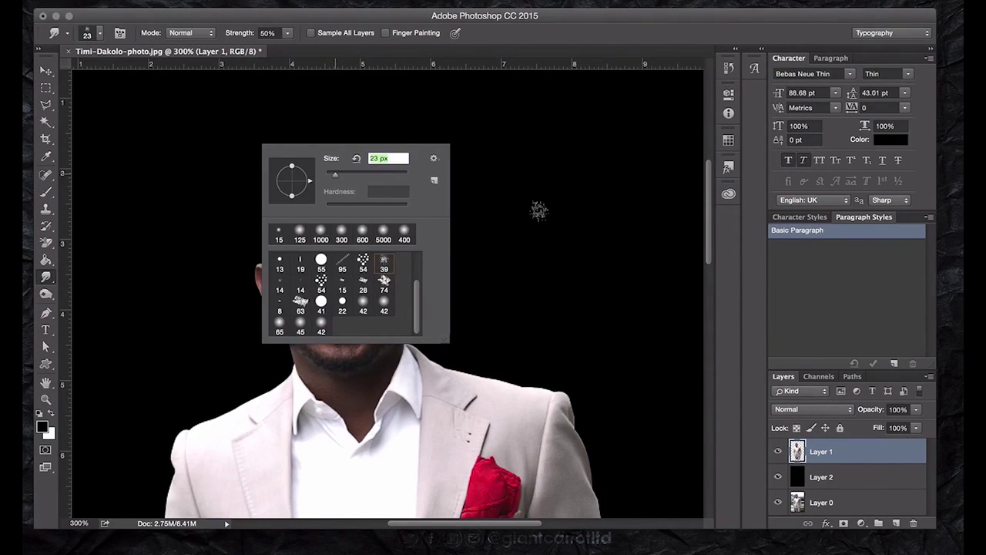
pyautogui.press('Return')
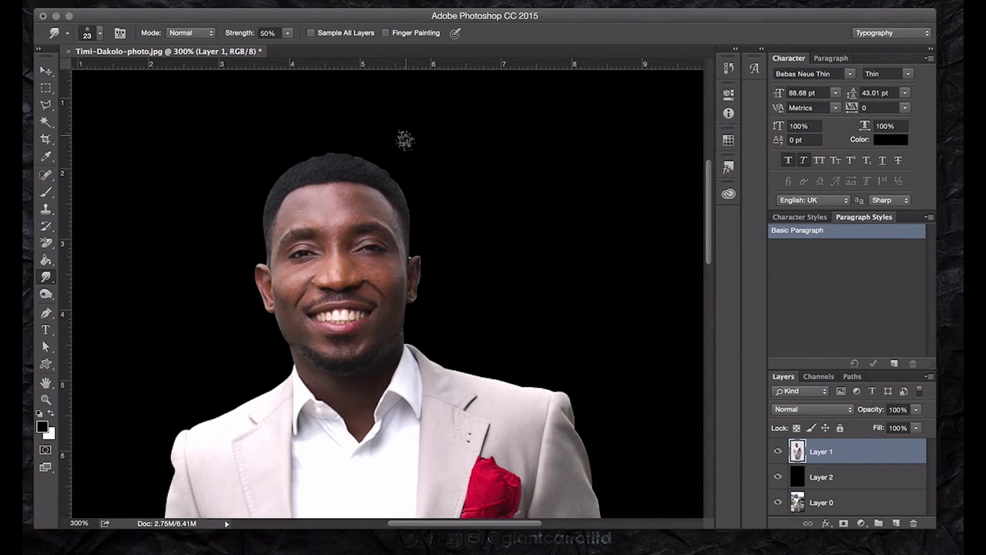
pyautogui.press('[')
pyautogui.press('[')
pyautogui.moveTo(289, 44); pyautogui.dragTo(347, 51)
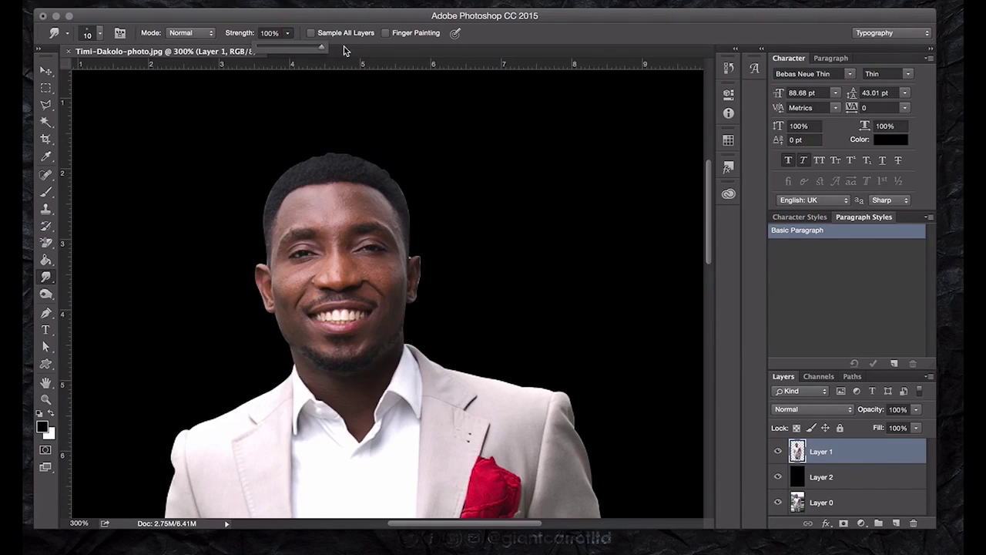
pyautogui.click(405, 187)
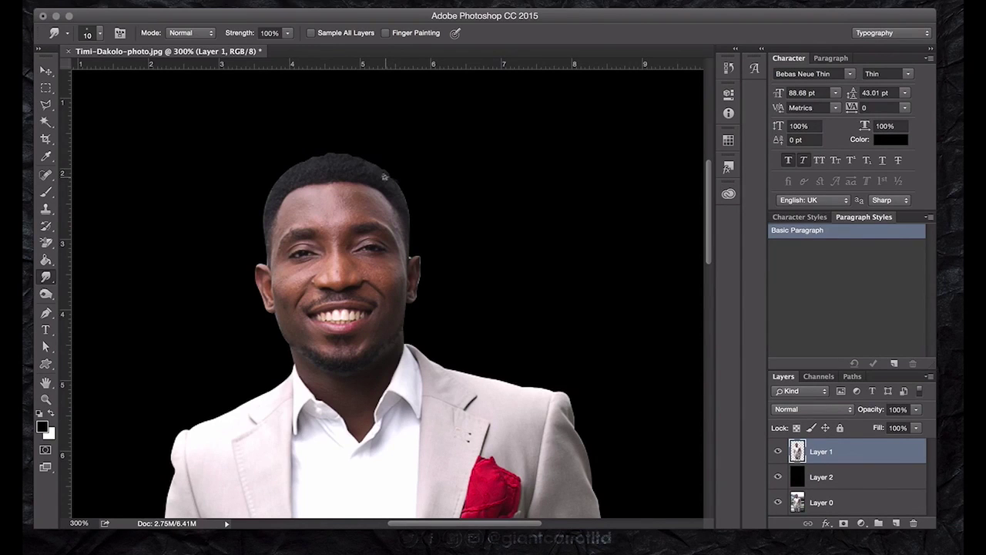
# Zoom in and pan to the forehead and top of the head for the hairline.
pyautogui.hotkey('ctrl', '+')
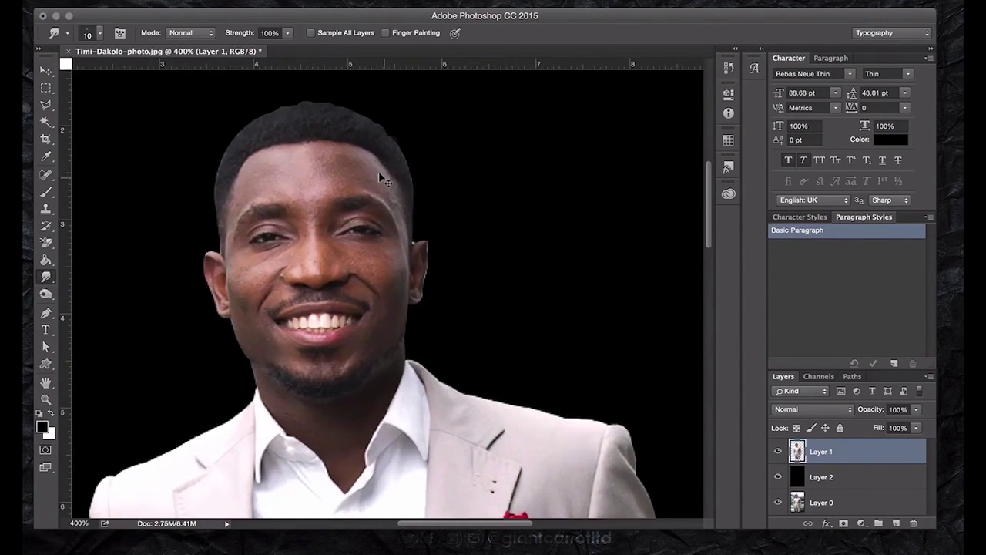
pyautogui.hotkey('ctrl', '+')
pyautogui.hotkey('ctrl', '+')
pyautogui.hotkey('ctrl', '+')
pyautogui.hotkey('ctrl', '+')
pyautogui.hotkey('ctrl', '+')
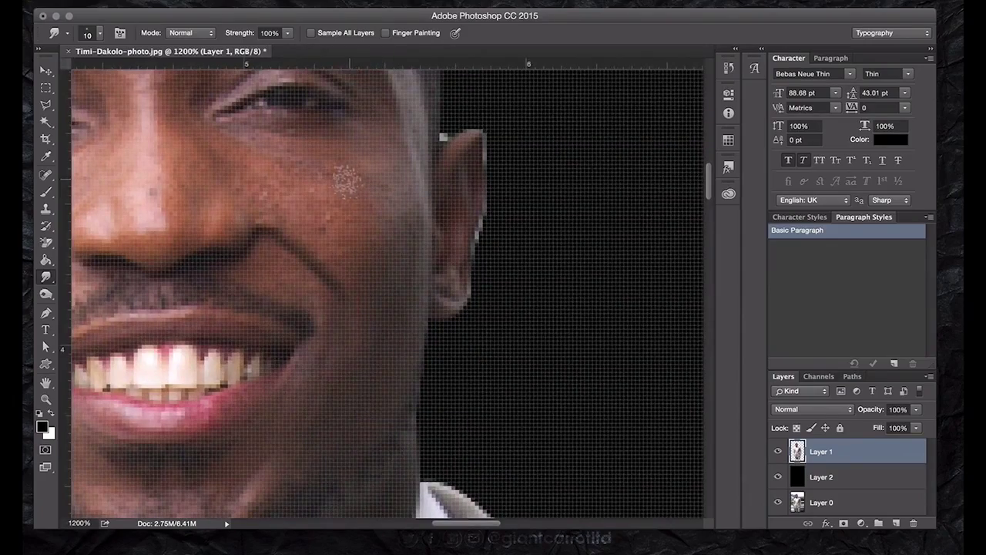
pyautogui.moveTo(327, 165); pyautogui.dragTo(479, 408)
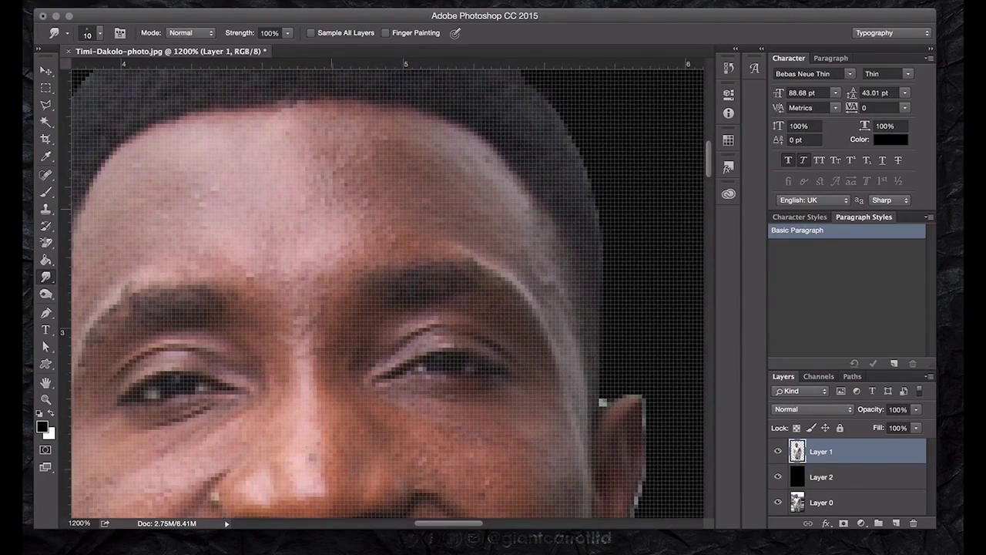
pyautogui.moveTo(262, 171); pyautogui.dragTo(296, 275)
pyautogui.hotkey('ctrl', 'r')
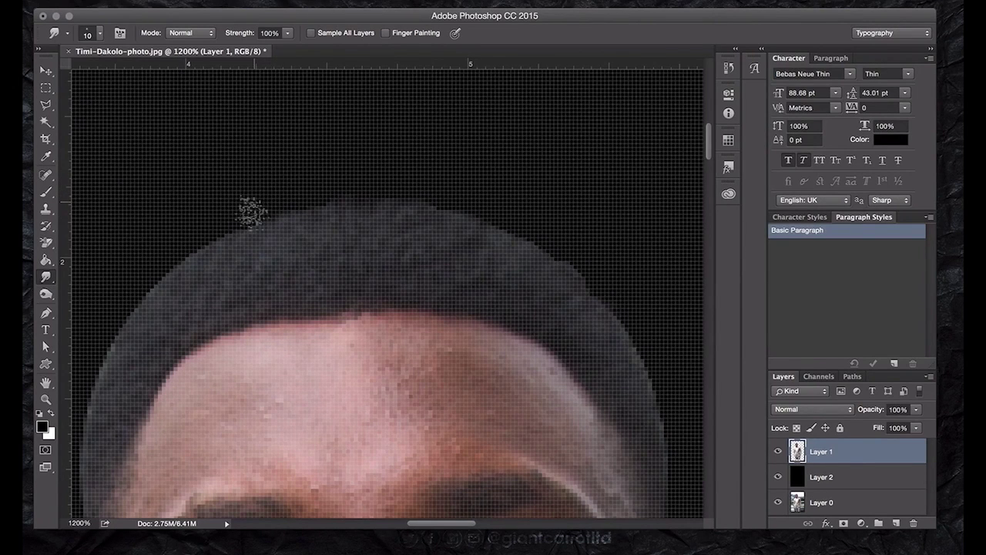
pyautogui.hotkey('ctrl', '-')
pyautogui.hotkey('ctrl', '-')
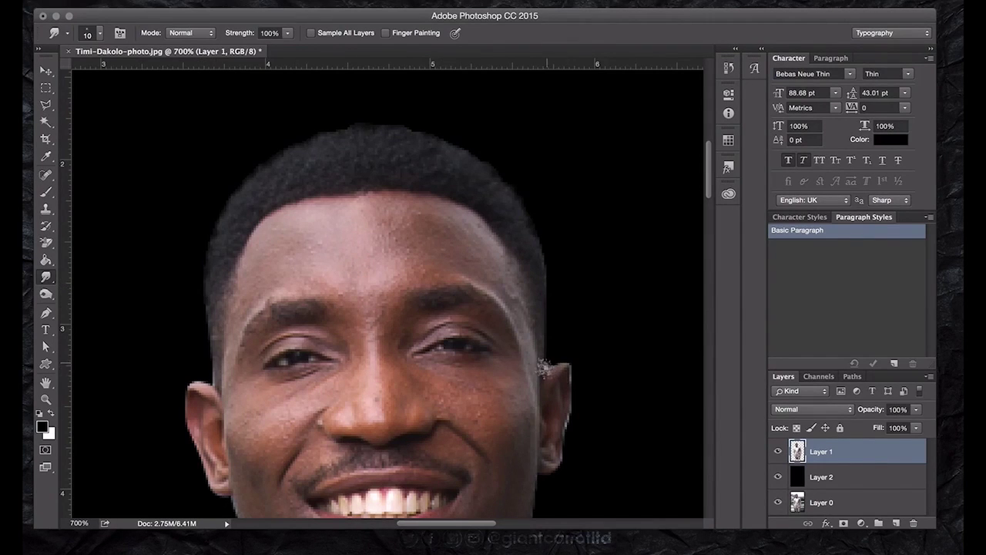
pyautogui.click(46, 106)
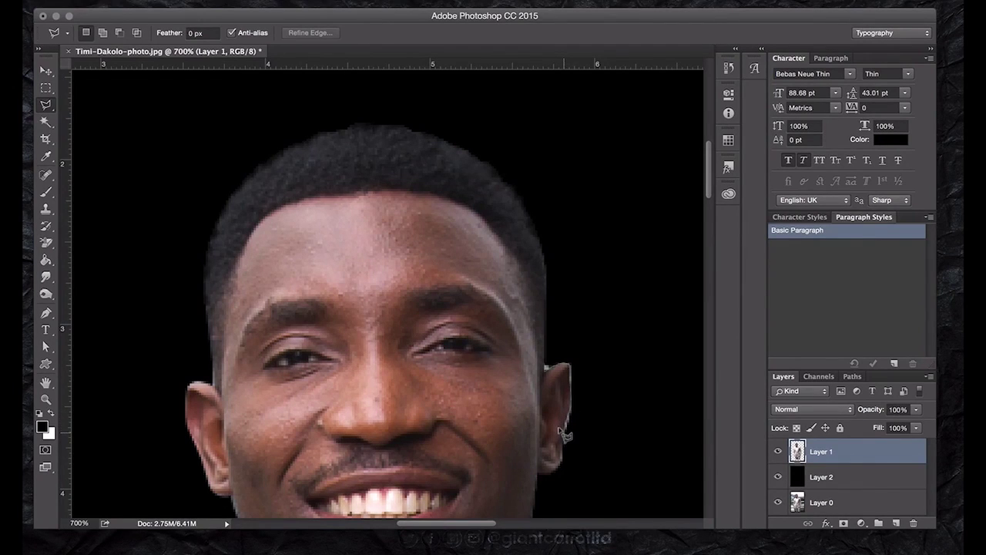
pyautogui.click(565, 446)
pyautogui.click(611, 393)
pyautogui.doubleClick(583, 300)
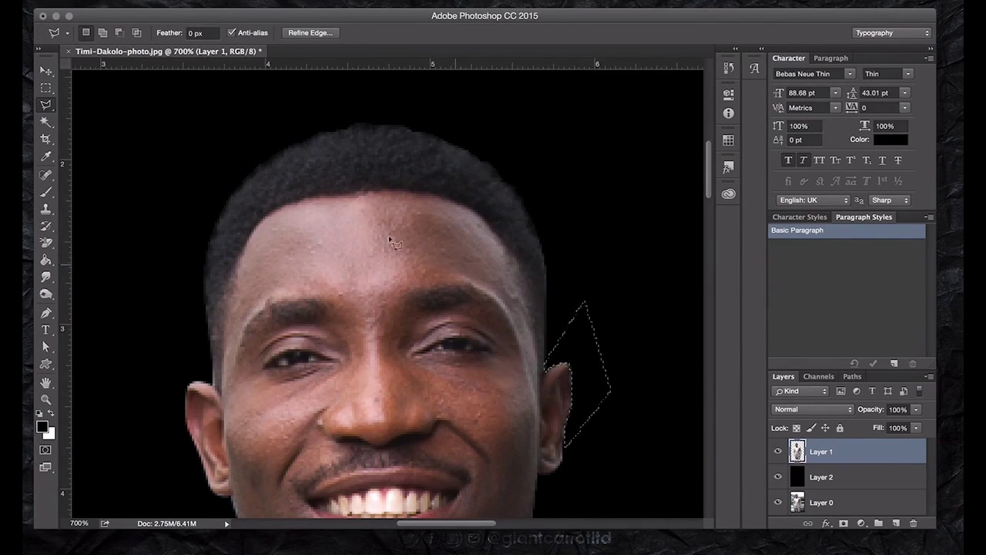
pyautogui.click(48, 90)
pyautogui.click(277, 174)
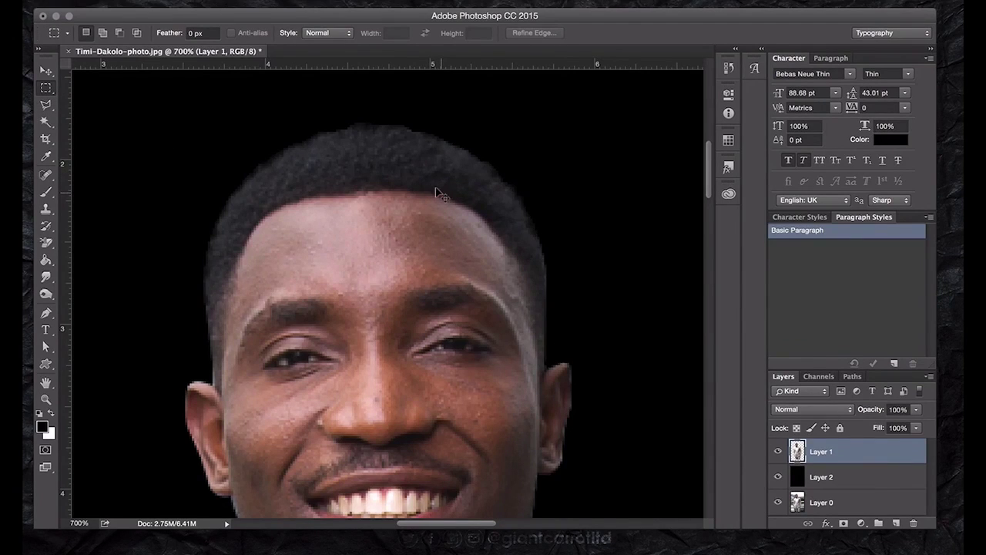
# Select the Layer 2 backdrop and set the Brush tool to paint white.
pyautogui.hotkey('ctrl', '-')
pyautogui.hotkey('ctrl', '-')
pyautogui.hotkey('ctrl', '-')
pyautogui.hotkey('ctrl', '-')
pyautogui.hotkey('ctrl', '-')
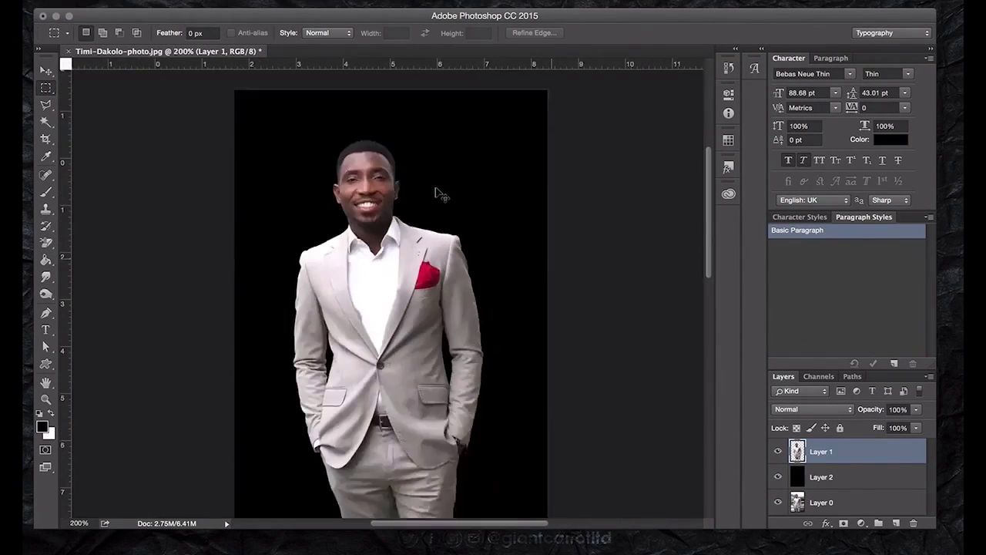
pyautogui.hotkey('ctrl', '-')
pyautogui.hotkey('ctrl', '-')
pyautogui.hotkey('ctrl', '+')
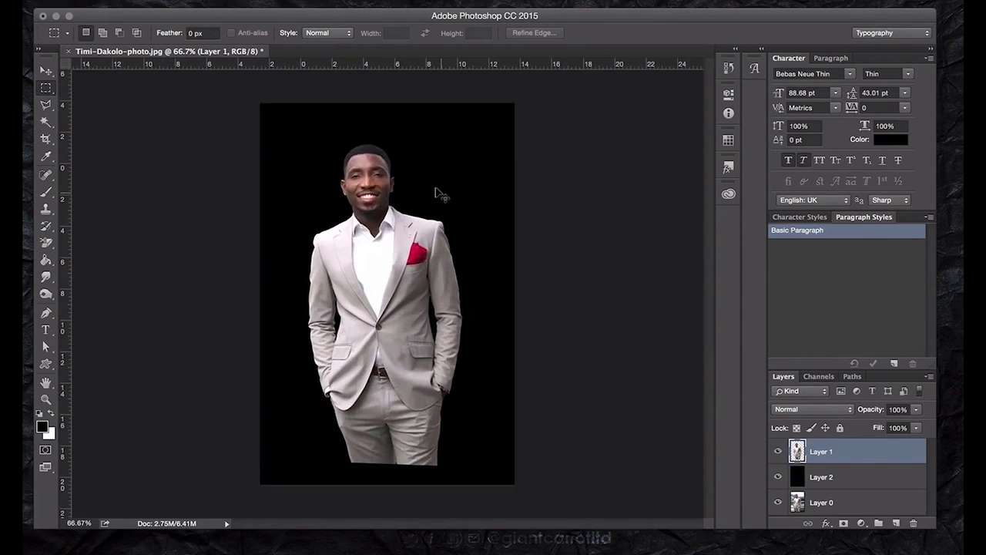
pyautogui.hotkey('ctrl', '+')
pyautogui.hotkey('ctrl', '-')
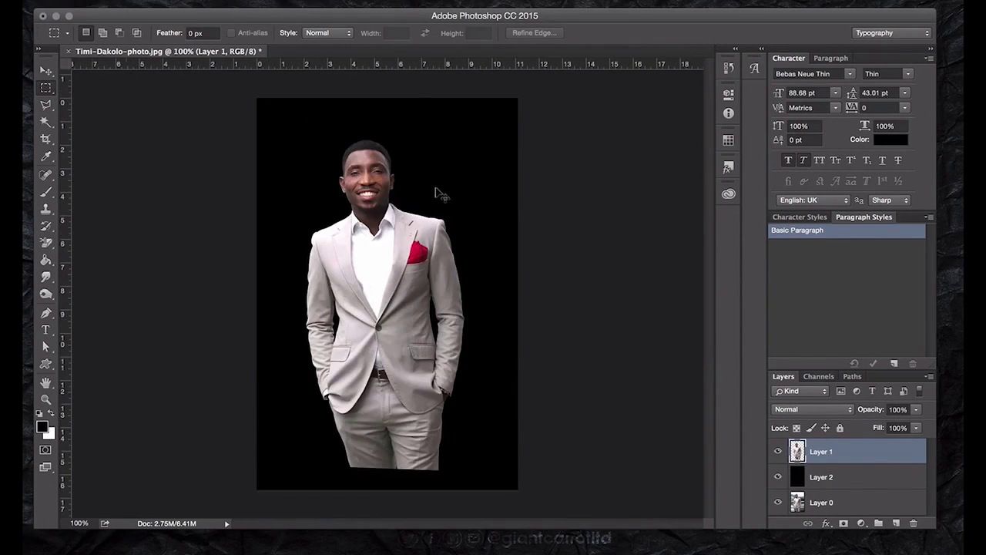
pyautogui.click(820, 475)
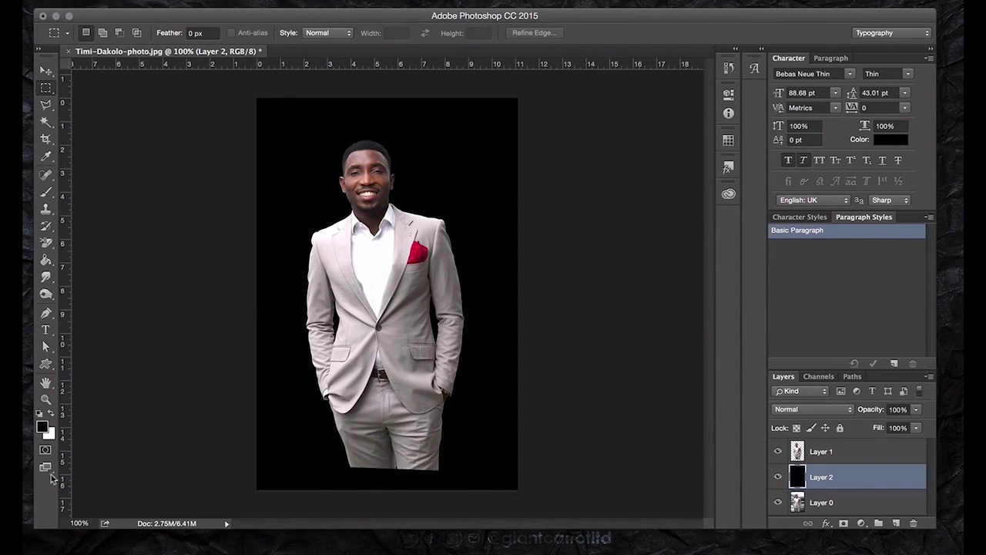
pyautogui.click(52, 415)
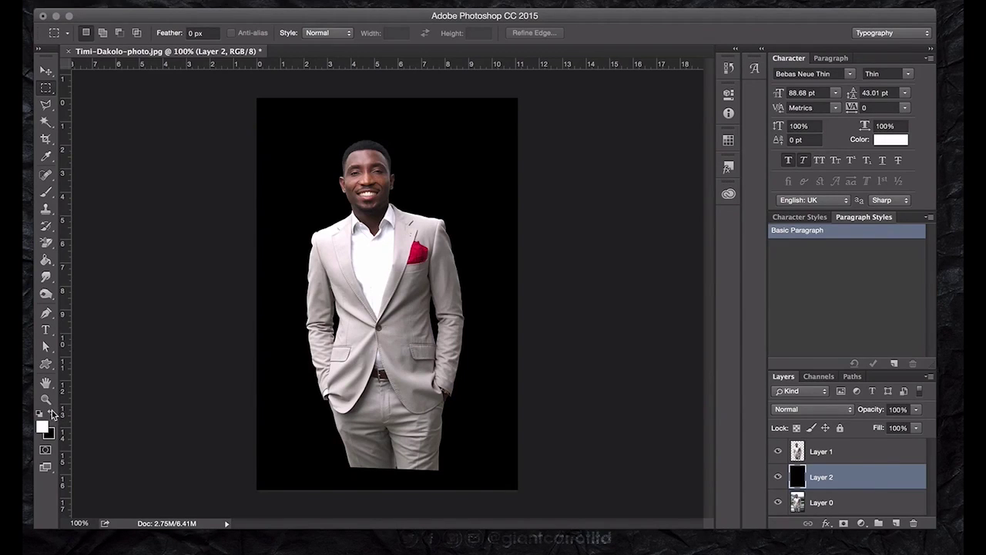
pyautogui.click(45, 194)
# Enlarge the brush to 1000 and dab a soft white glow around the man.
pyautogui.moveTo(415, 197); pyautogui.dragTo(514, 197)
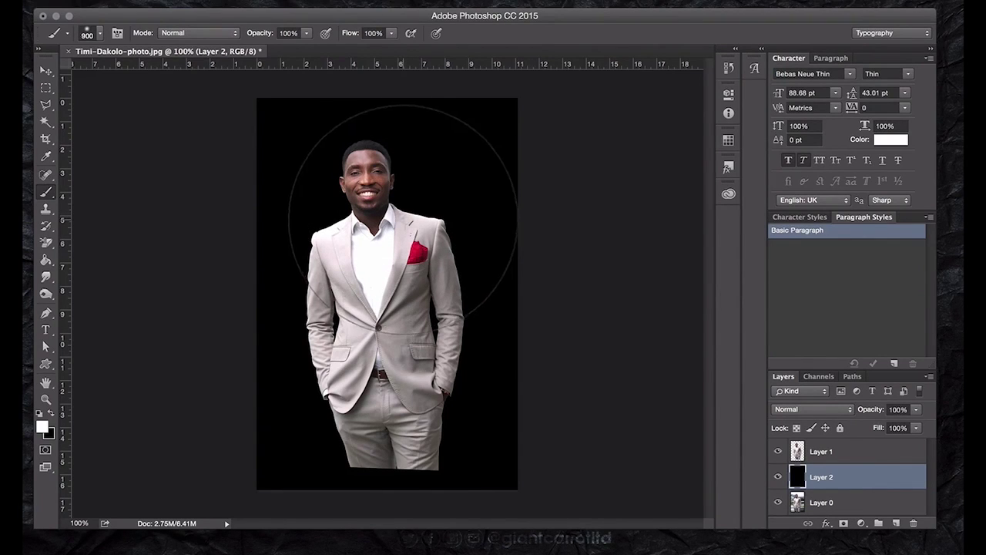
pyautogui.press(']')
pyautogui.press(']')
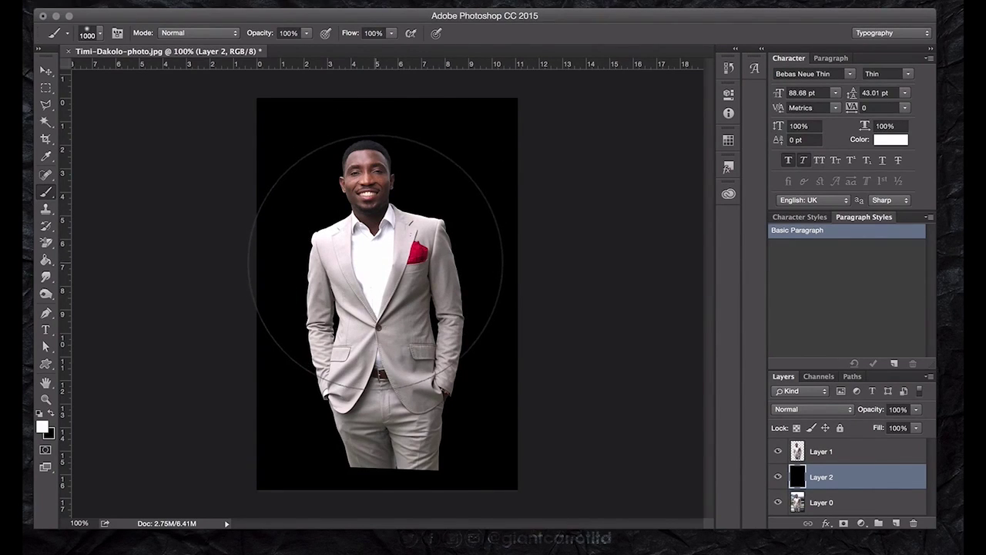
pyautogui.click(376, 262)
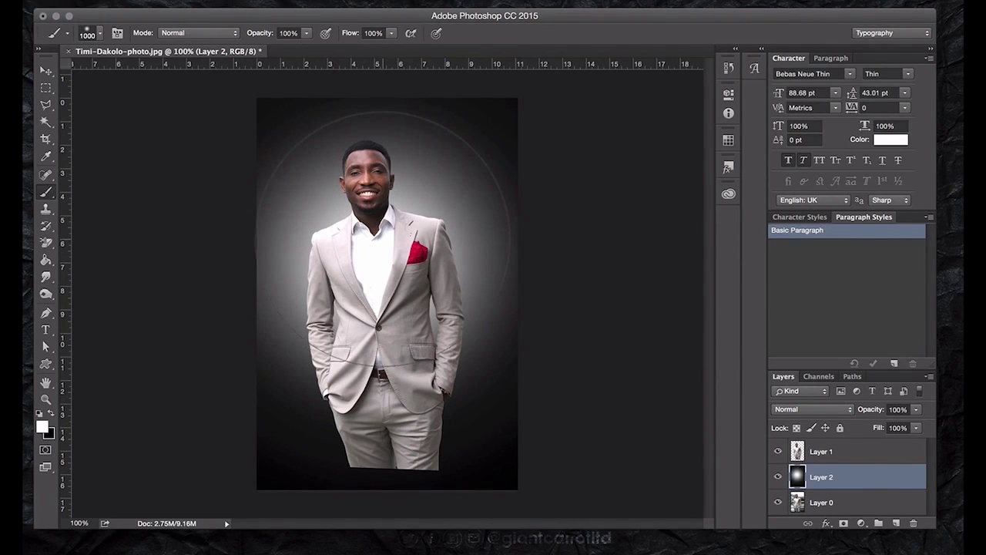
pyautogui.click(383, 239)
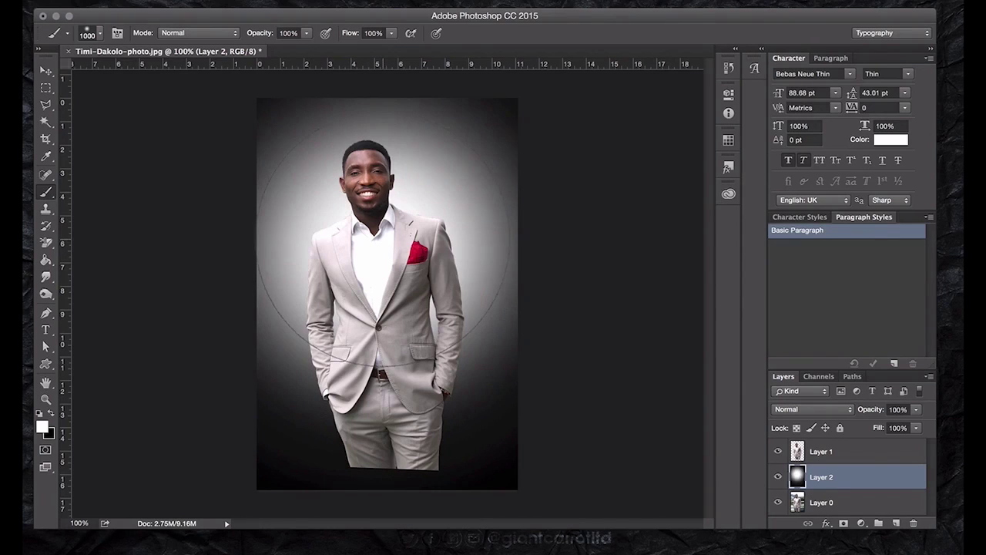
pyautogui.click(389, 356)
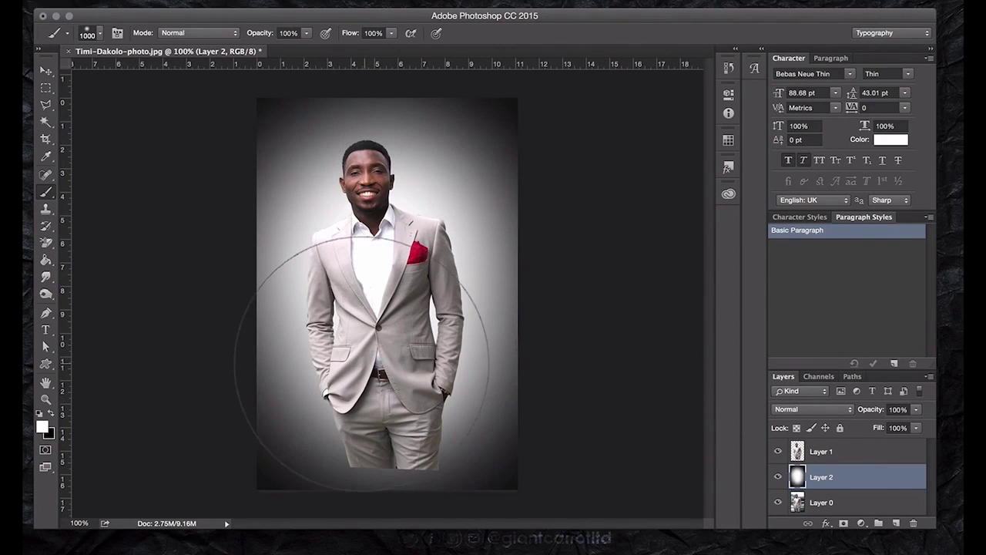
pyautogui.click(352, 331)
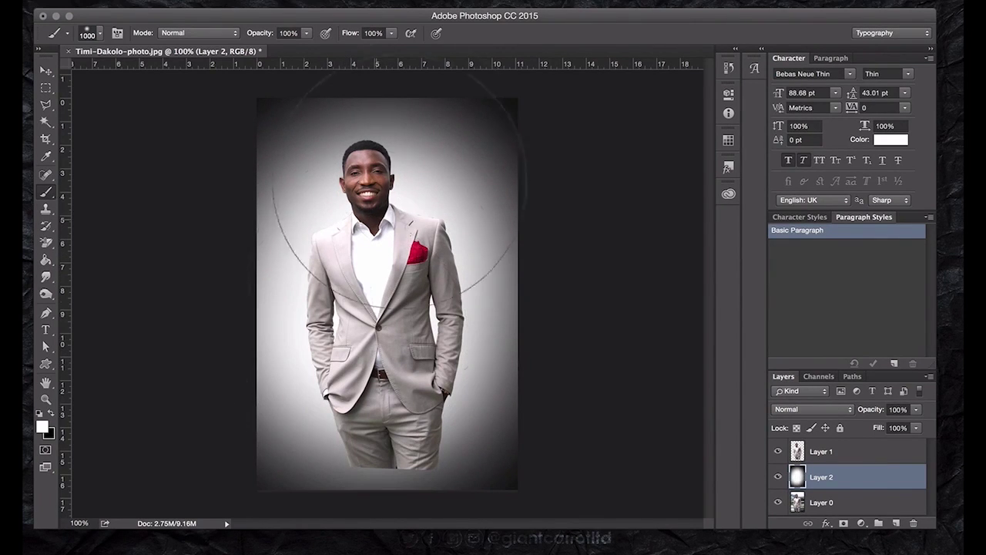
pyautogui.click(393, 135)
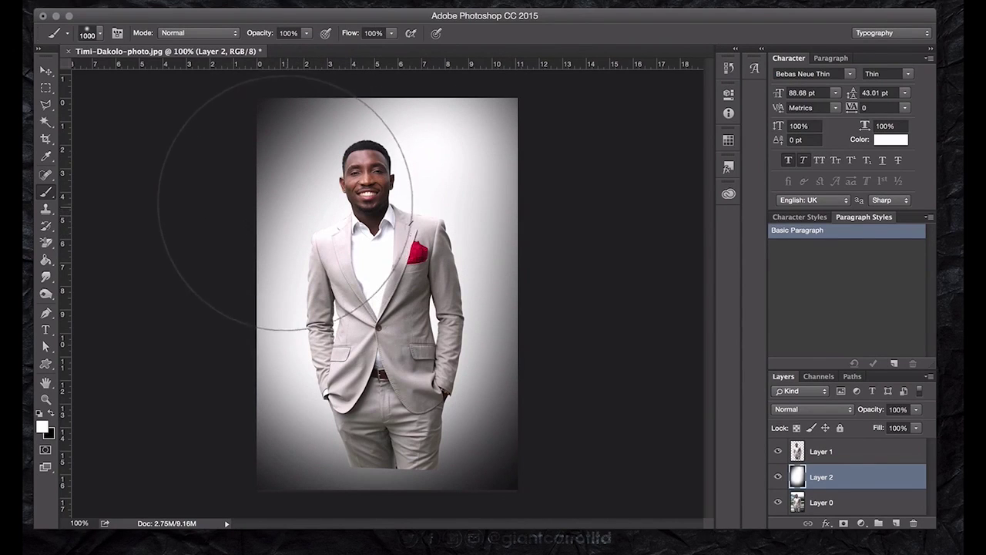
pyautogui.click(281, 220)
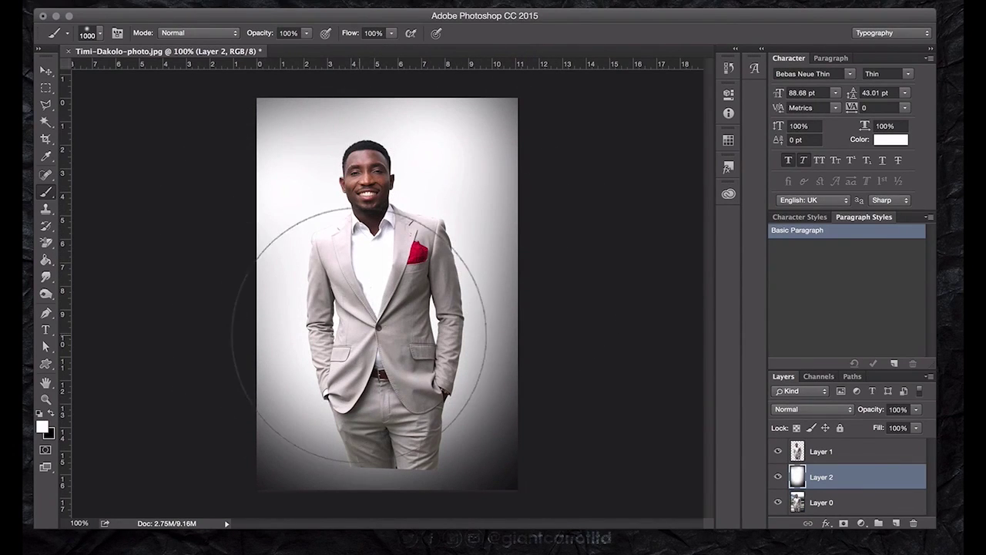
# Set the foreground colour to bright yellow and brush it down the left side of Layer 2.
pyautogui.click(40, 427)
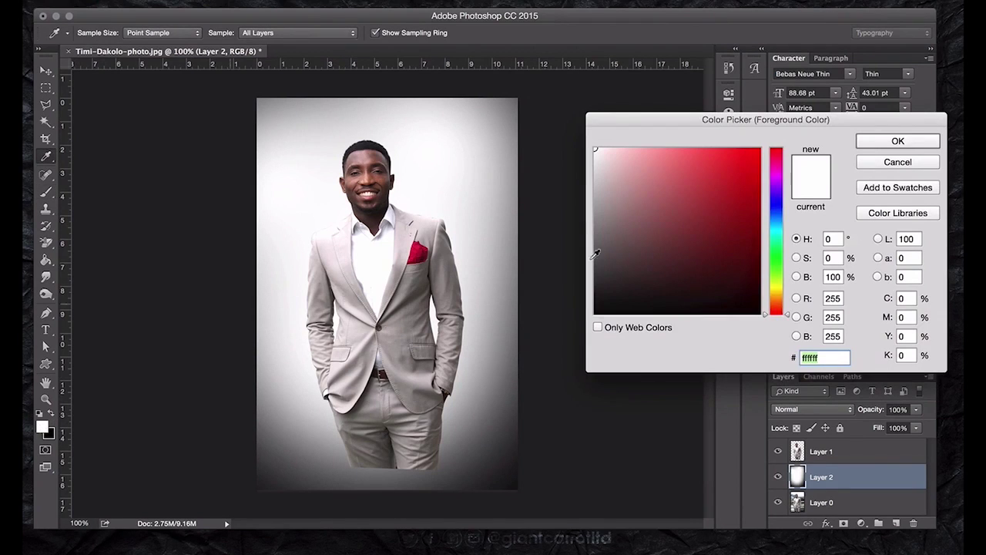
pyautogui.moveTo(774, 294); pyautogui.dragTo(765, 282)
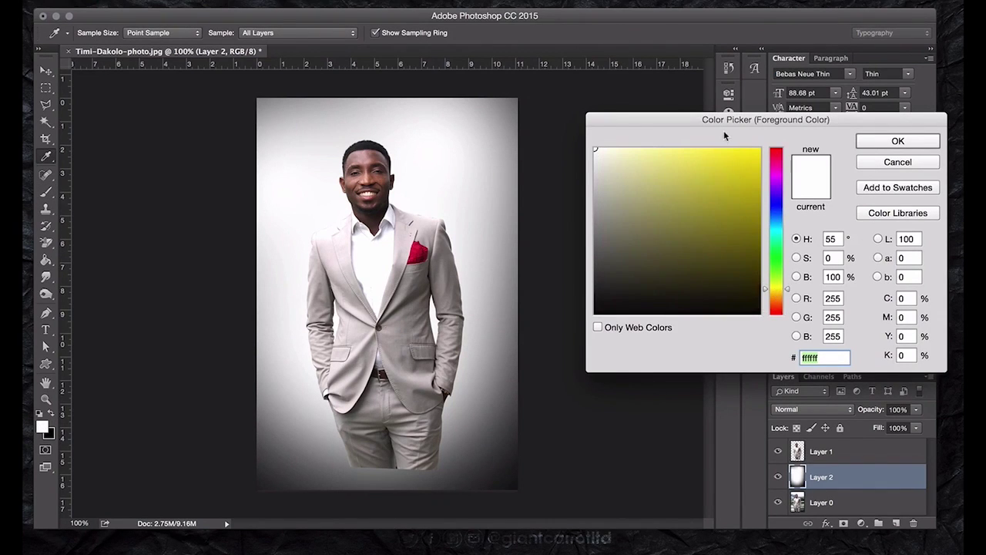
pyautogui.click(741, 162)
pyautogui.click(898, 141)
pyautogui.moveTo(194, 162)
pyautogui.mouseDown()
pyautogui.moveTo(198, 131)
pyautogui.moveTo(181, 233)
pyautogui.moveTo(187, 297)
pyautogui.moveTo(176, 308)
pyautogui.moveTo(455, 220)
pyautogui.moveTo(550, 143)
pyautogui.moveTo(594, 221)
pyautogui.moveTo(599, 418)
pyautogui.mouseUp()
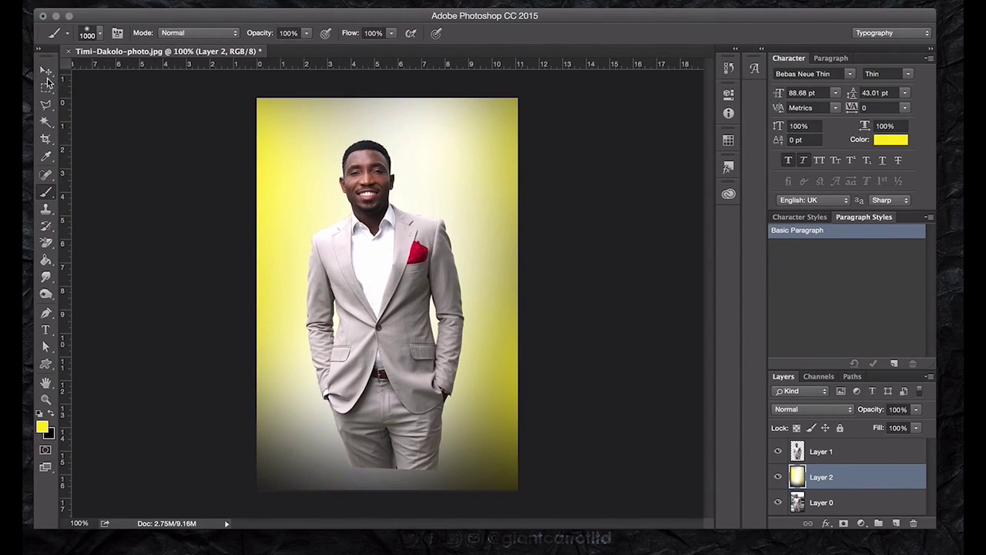
# Crop the canvas bottom up to the man's trousers, then deselect Layer 2 with the Move tool.
pyautogui.click(46, 73)
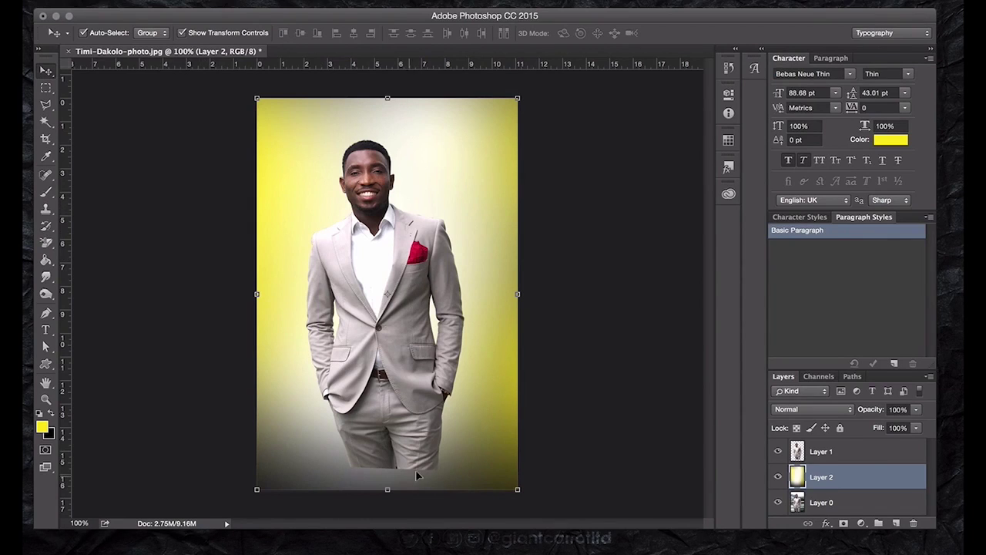
pyautogui.click(46, 141)
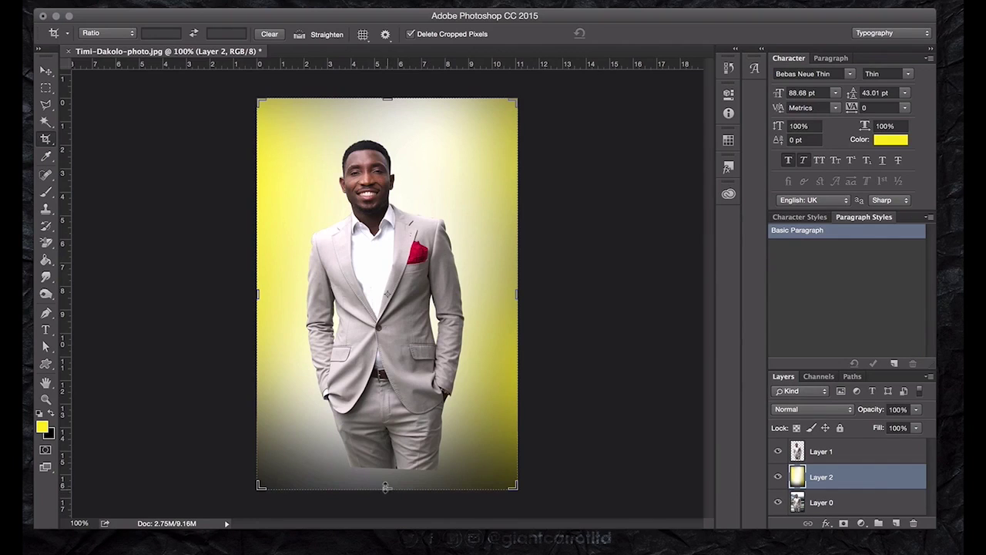
pyautogui.moveTo(386, 487); pyautogui.dragTo(388, 473)
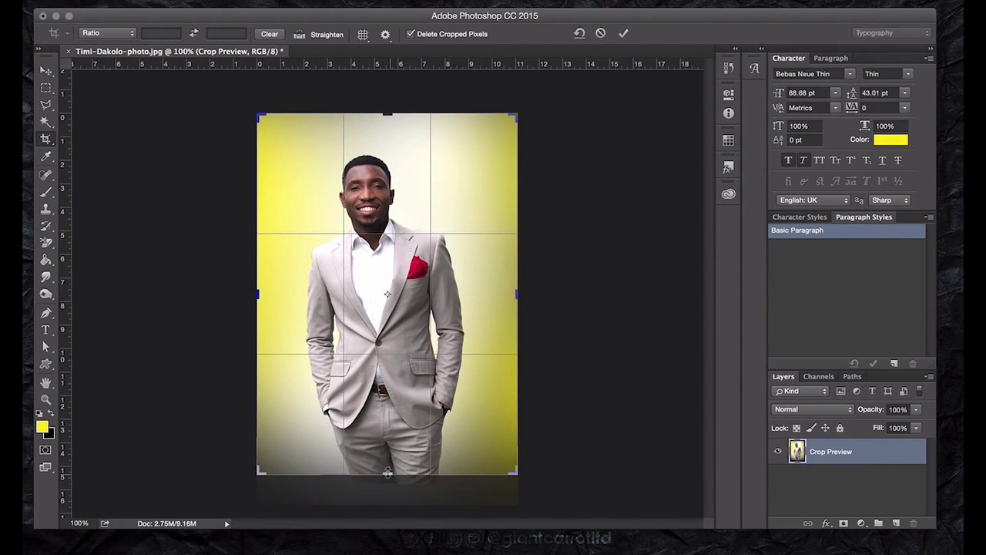
pyautogui.click(624, 35)
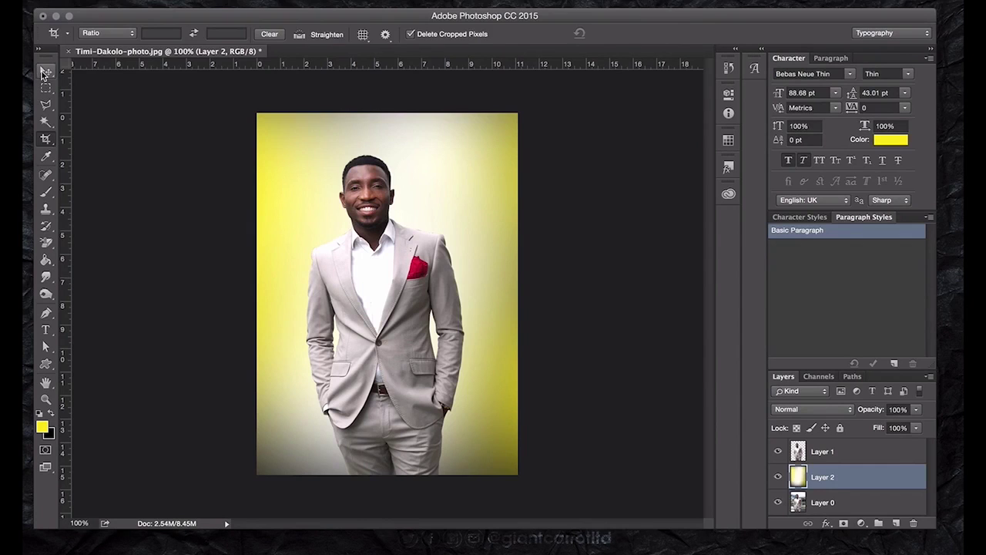
pyautogui.click(44, 72)
pyautogui.click(158, 185)
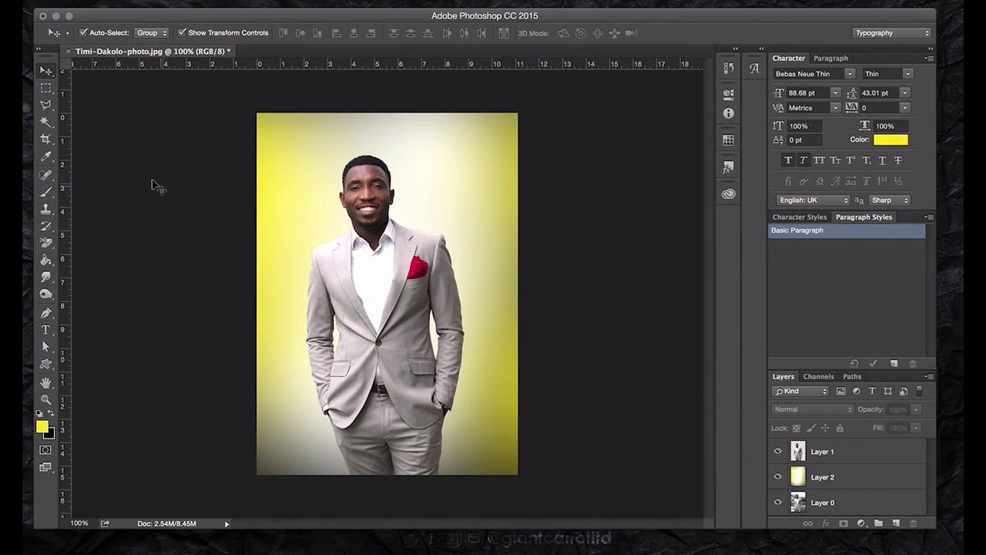
# Hide Layer 2 and Layer 0, then review the Export As formats and cancel.
pyautogui.click(777, 477)
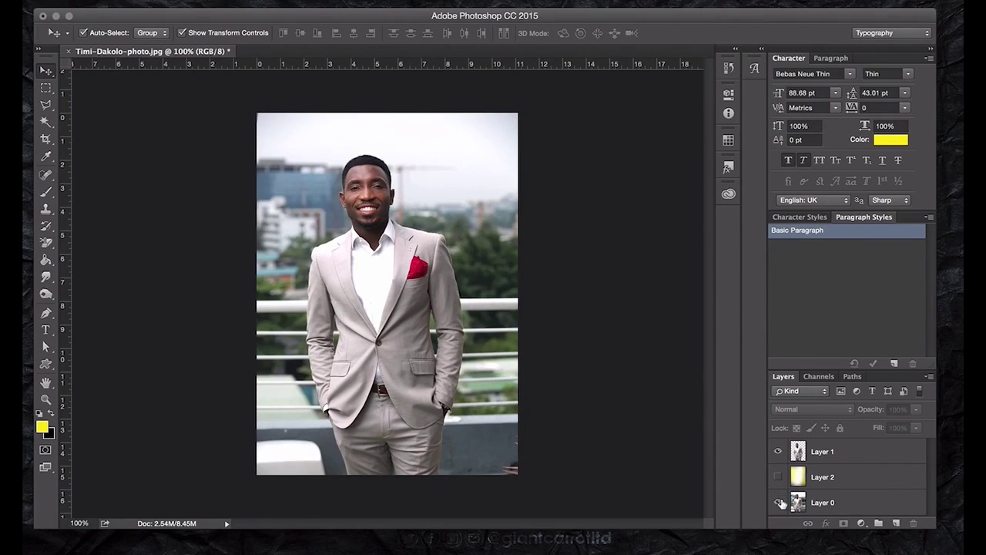
pyautogui.click(777, 503)
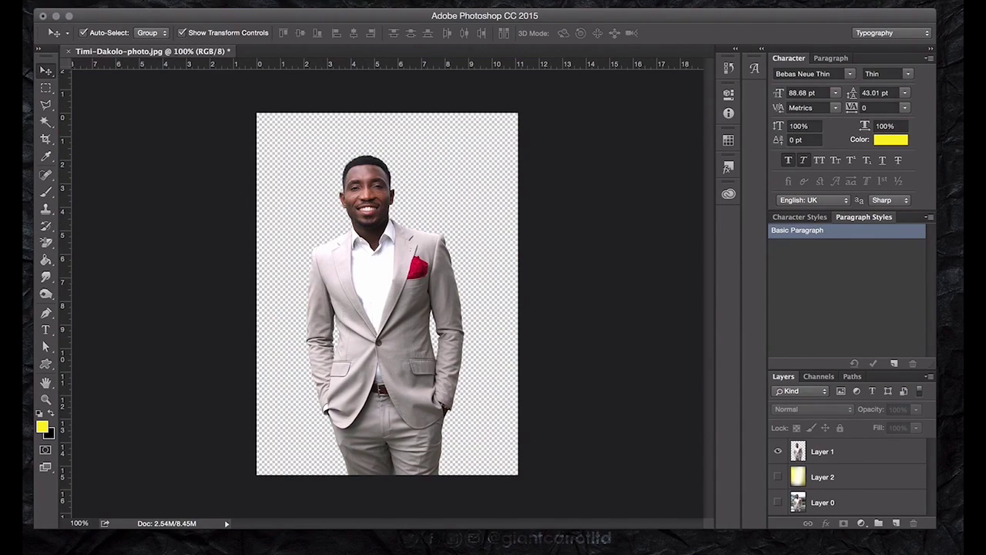
pyautogui.click(143, 2)
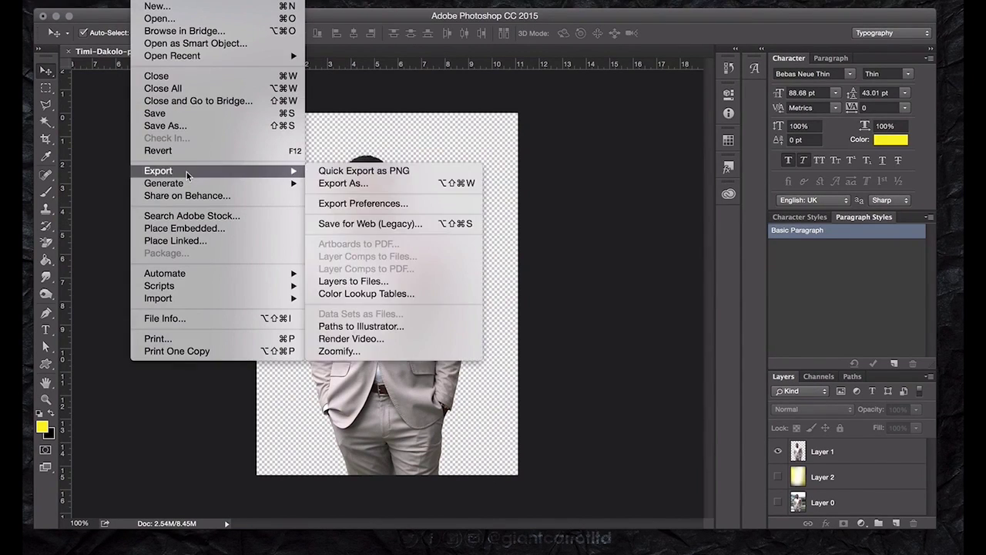
pyautogui.click(387, 185)
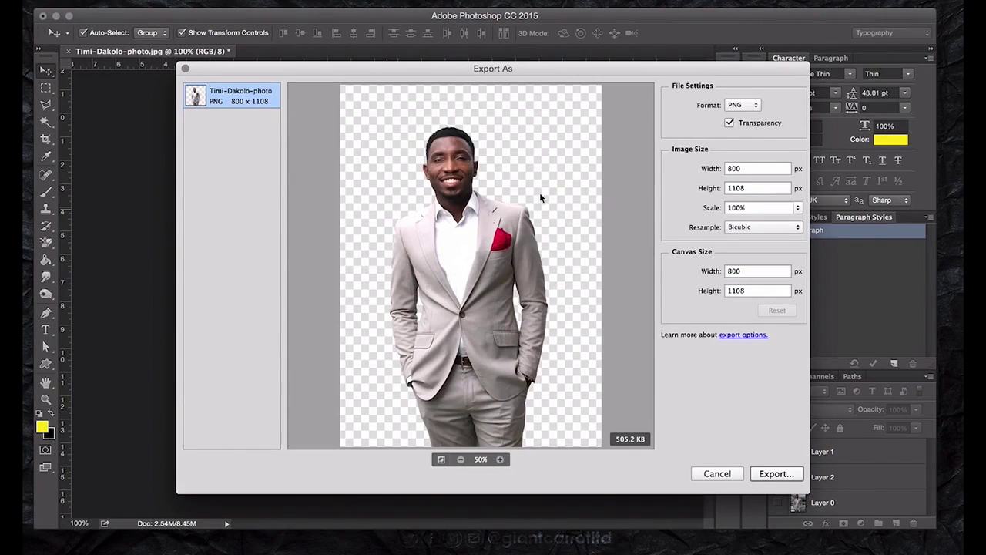
pyautogui.click(739, 107)
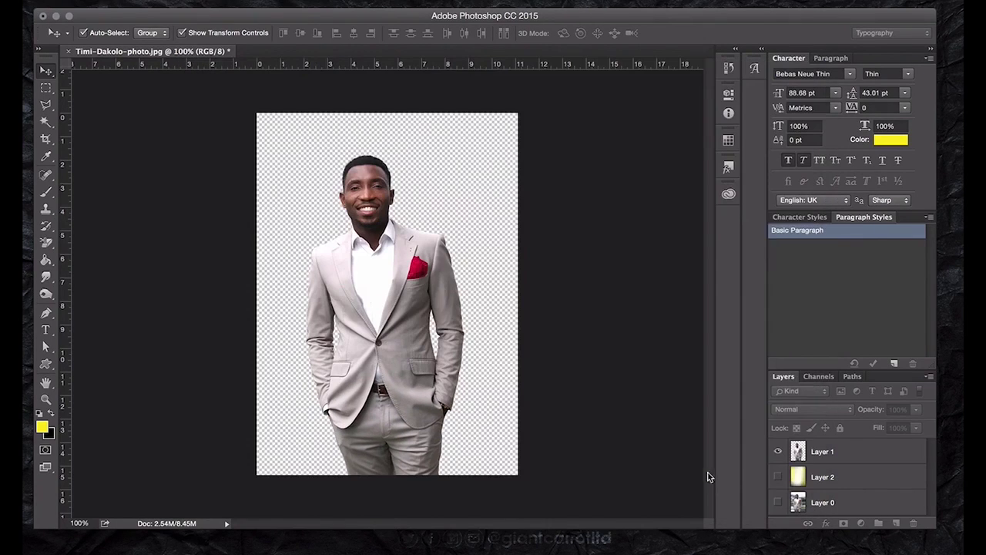
pyautogui.click(714, 473)
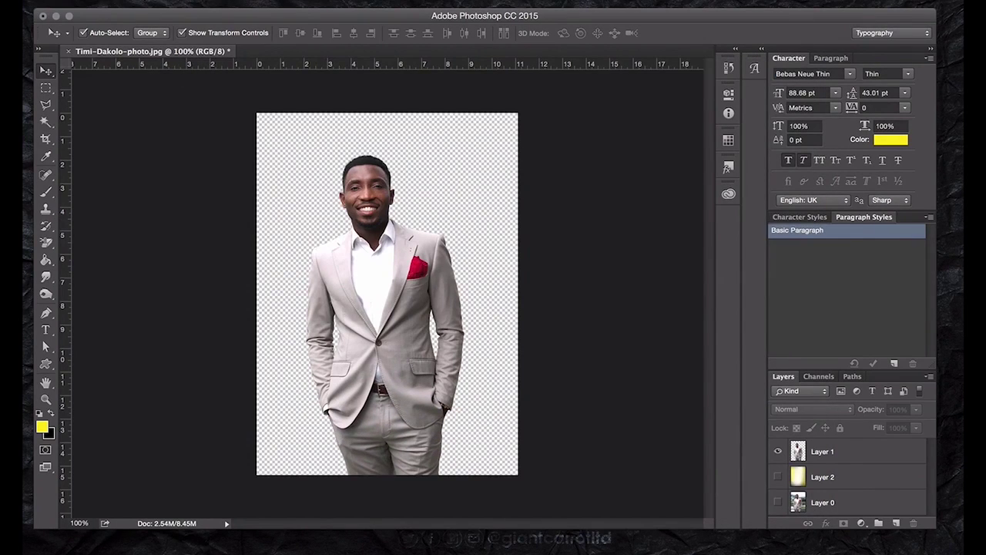
pyautogui.click(143, 2)
# Save the cut-out as PNG with default PNG Options, then close the document choosing Don't Save.
pyautogui.click(161, 125)
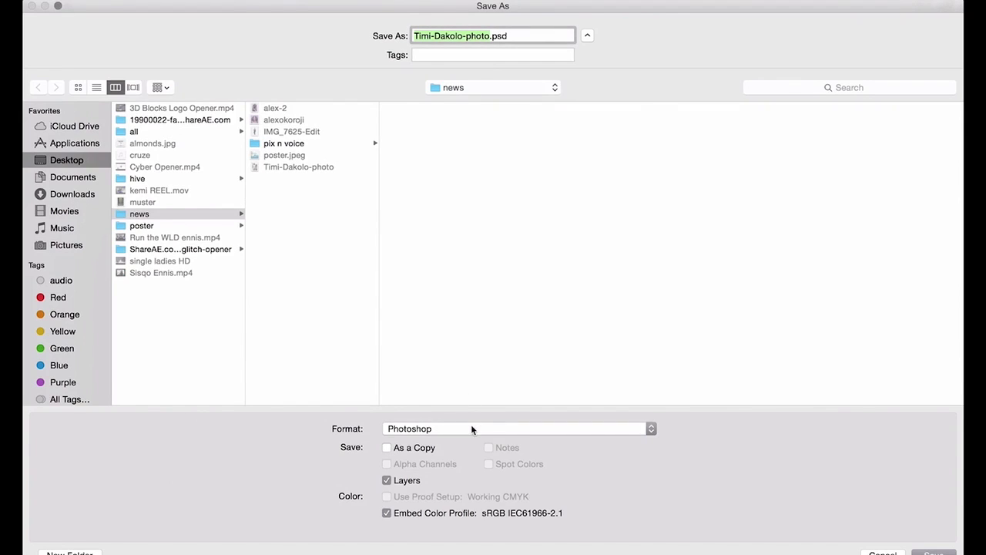
pyautogui.click(472, 429)
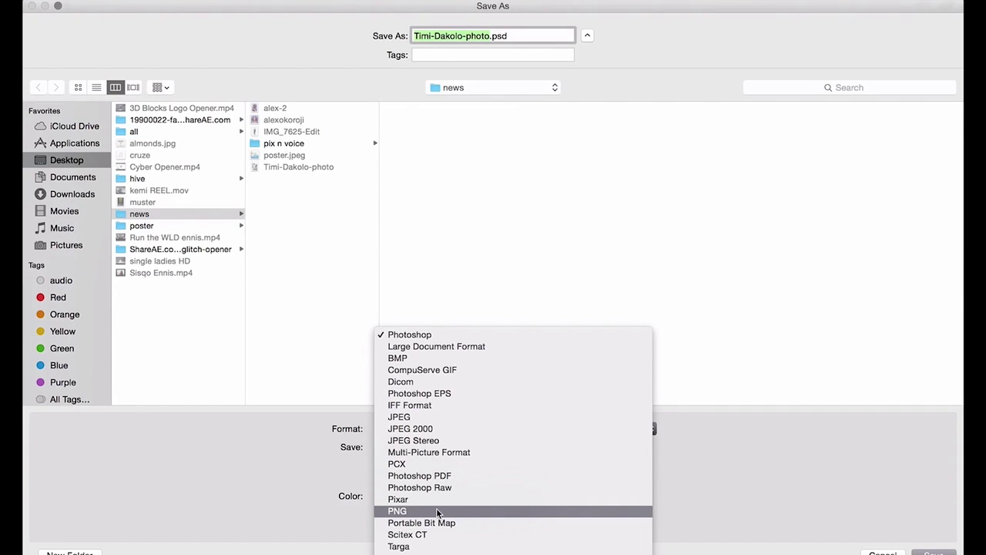
pyautogui.click(436, 508)
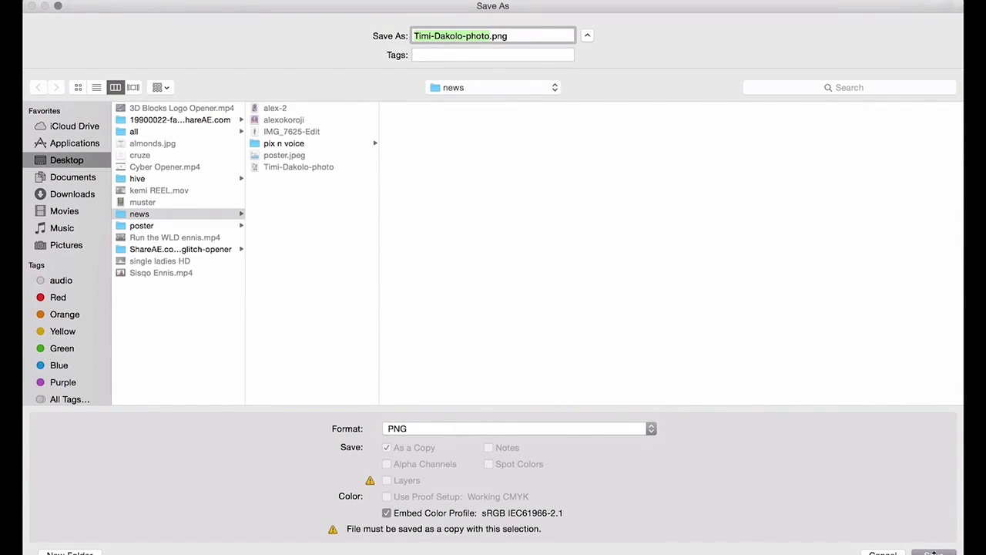
pyautogui.click(934, 552)
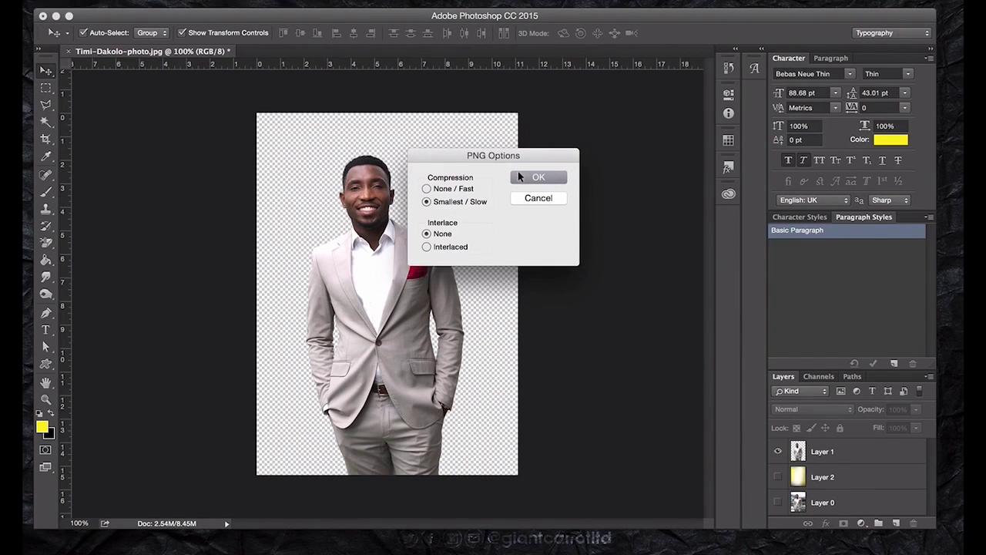
pyautogui.click(518, 177)
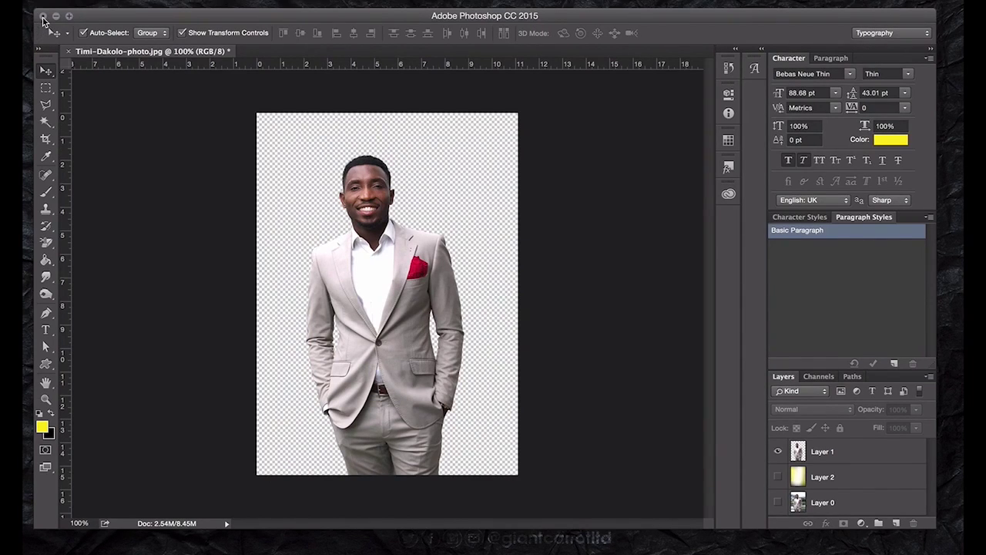
pyautogui.click(43, 16)
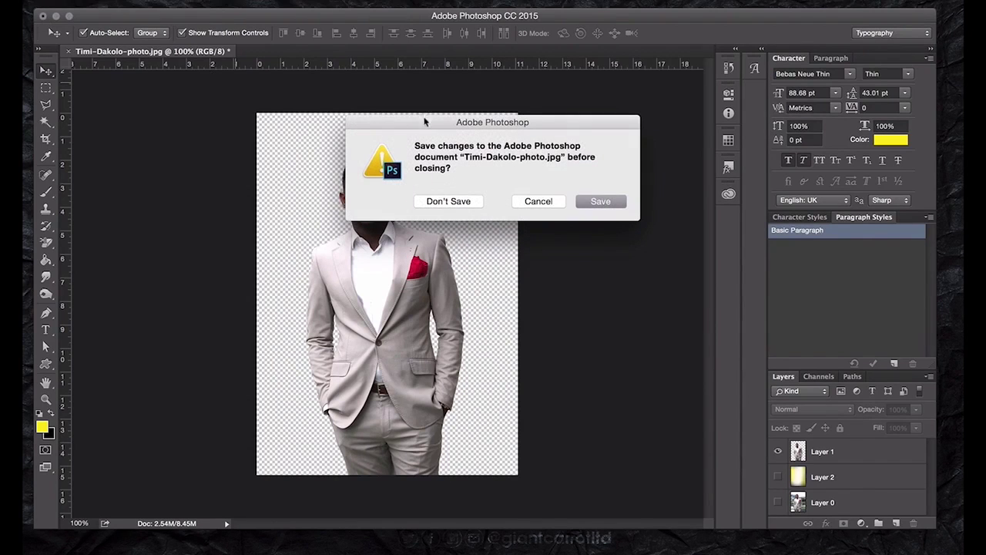
pyautogui.click(455, 201)
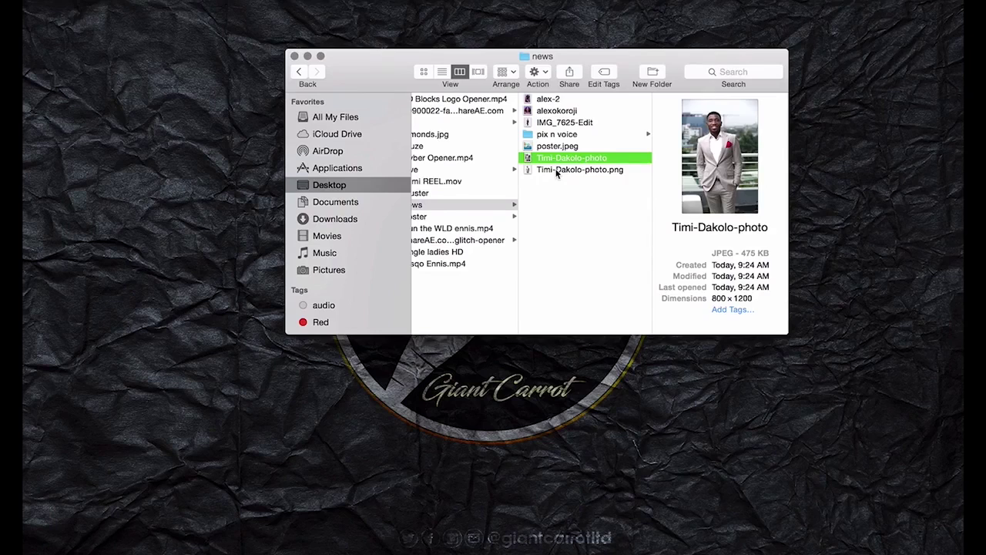
# Quick Look the saved PNG of the man in the news folder, then close the preview.
pyautogui.click(556, 169)
pyautogui.press('space')
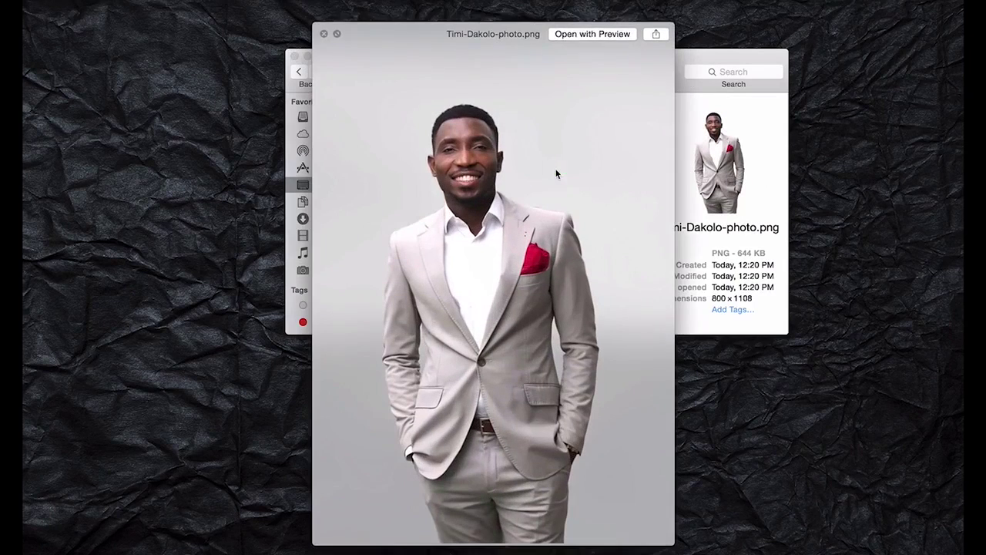
pyautogui.moveTo(475, 159)
pyautogui.mouseDown()
pyautogui.moveTo(252, 167)
pyautogui.moveTo(413, 147)
pyautogui.mouseUp()
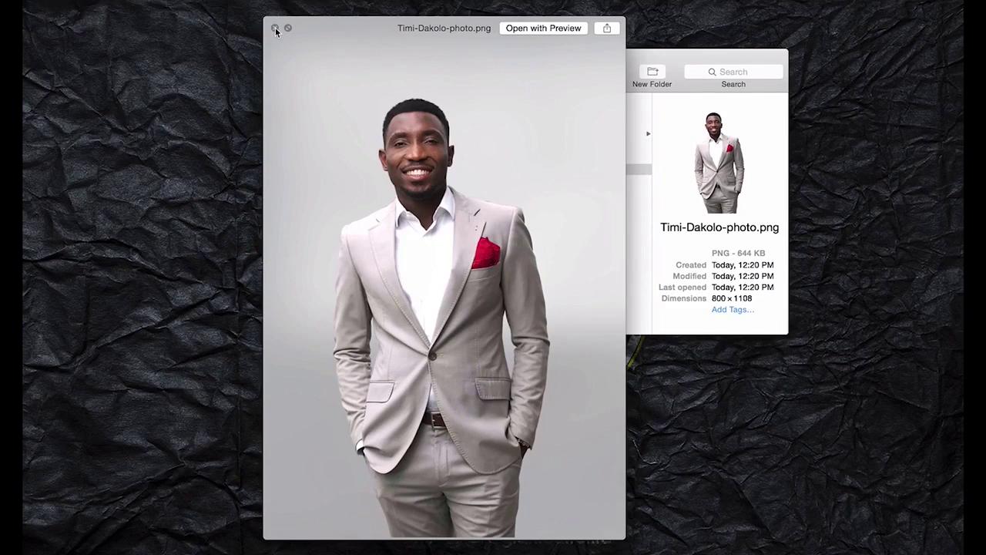
pyautogui.click(275, 28)
pyautogui.click(297, 55)
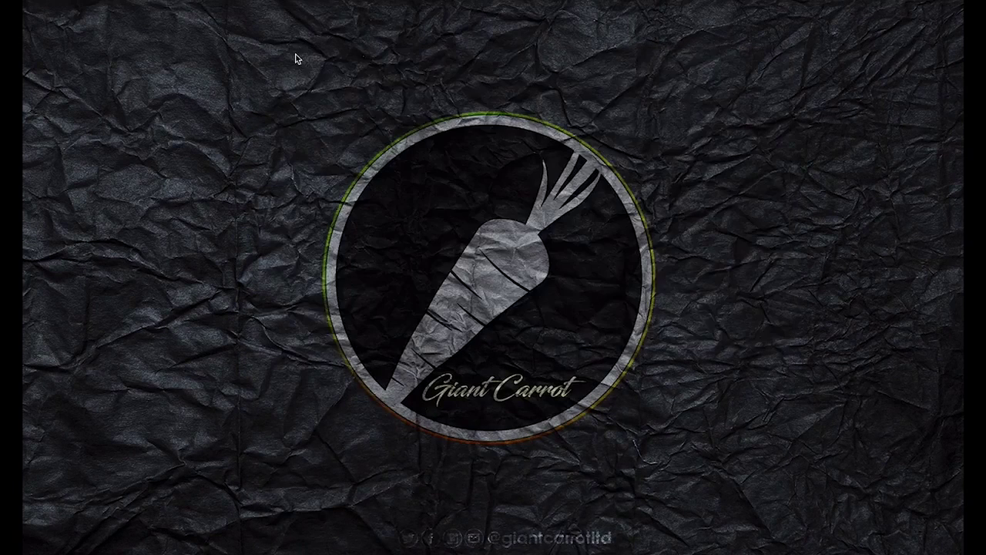